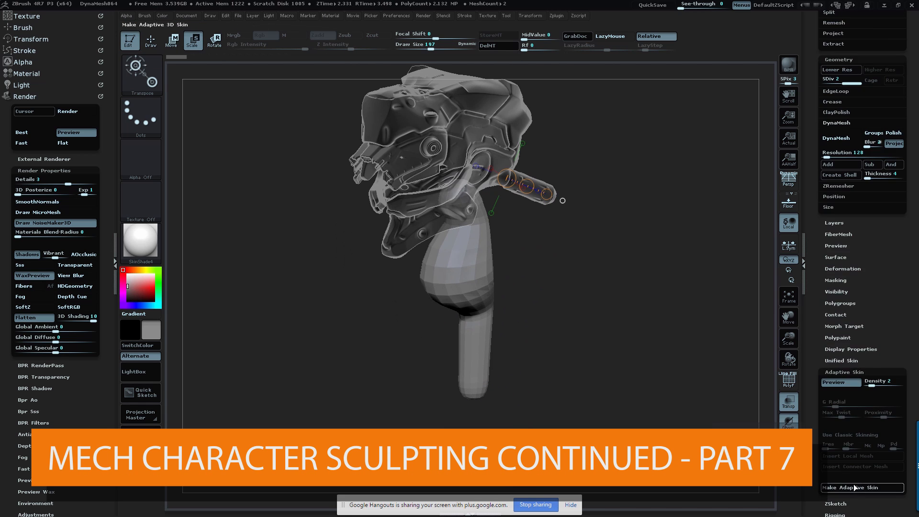
- Add the ZSphere torso's adaptive skin as a subtool below the head and broaden its chest and back with the Move brush
{"action": "left_click", "coordinate": [876, 453]}
{"action": "left_click", "coordinate": [615, 328]}
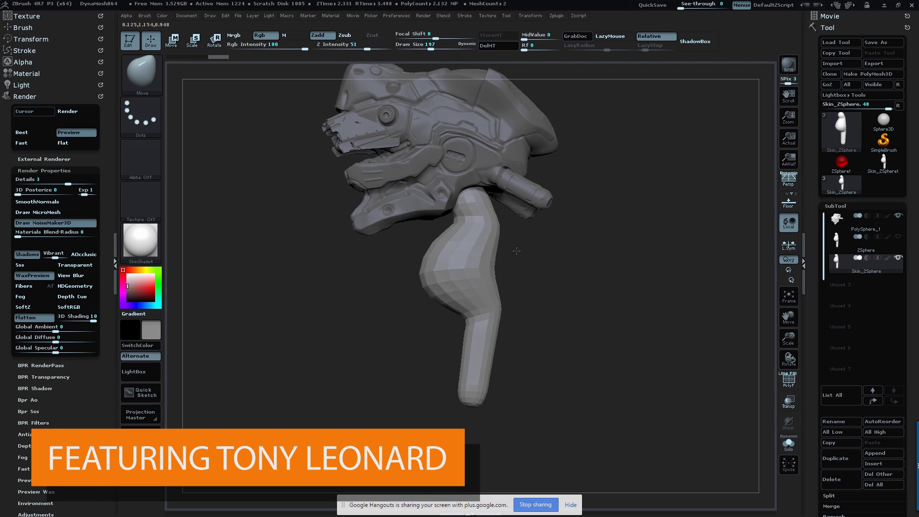
{"action": "mouse_move", "coordinate": [574, 311]}
{"action": "left_mouse_down"}
{"action": "mouse_move", "coordinate": [476, 291]}
{"action": "mouse_move", "coordinate": [488, 311]}
{"action": "mouse_move", "coordinate": [569, 283]}
{"action": "mouse_move", "coordinate": [544, 372]}
{"action": "mouse_move", "coordinate": [599, 341]}
{"action": "mouse_move", "coordinate": [443, 359]}
{"action": "mouse_move", "coordinate": [409, 445]}
{"action": "left_mouse_up"}
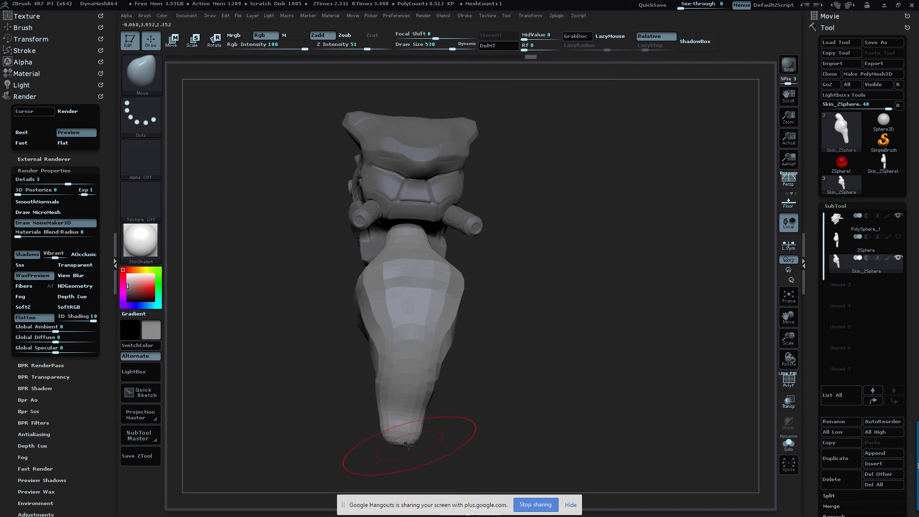
{"action": "left_click_drag", "start_coordinate": [544, 324], "coordinate": [561, 316]}
{"action": "mouse_move", "coordinate": [459, 317]}
{"action": "right_mouse_down"}
{"action": "mouse_move", "coordinate": [466, 369]}
{"action": "mouse_move", "coordinate": [431, 329]}
{"action": "mouse_move", "coordinate": [374, 379]}
{"action": "mouse_move", "coordinate": [429, 273]}
{"action": "mouse_move", "coordinate": [400, 293]}
{"action": "mouse_move", "coordinate": [431, 306]}
{"action": "mouse_move", "coordinate": [467, 278]}
{"action": "mouse_move", "coordinate": [534, 273]}
{"action": "mouse_move", "coordinate": [440, 344]}
{"action": "right_mouse_up"}
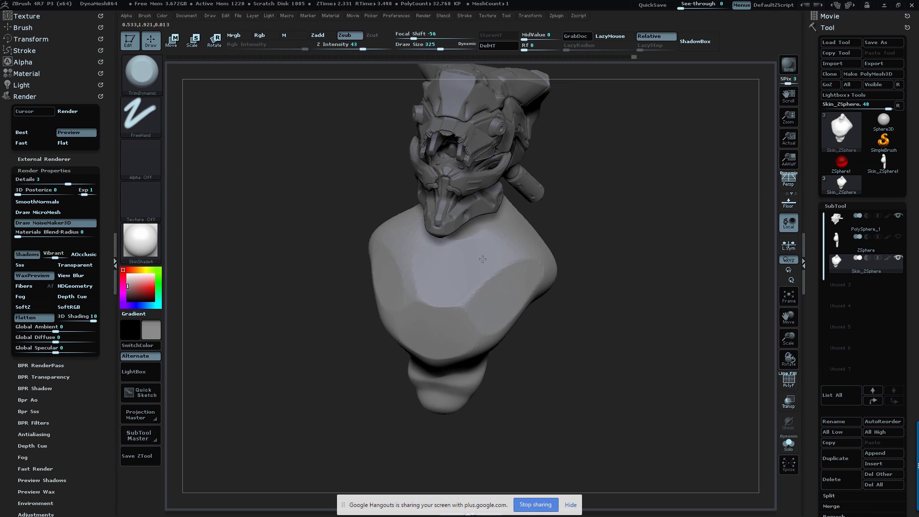
- Cut angular panel grooves across the upper back with Dam_Standard and build up the surrounding forms with the Clay brush
{"action": "right_click_drag", "start_coordinate": [483, 259], "coordinate": [578, 223]}
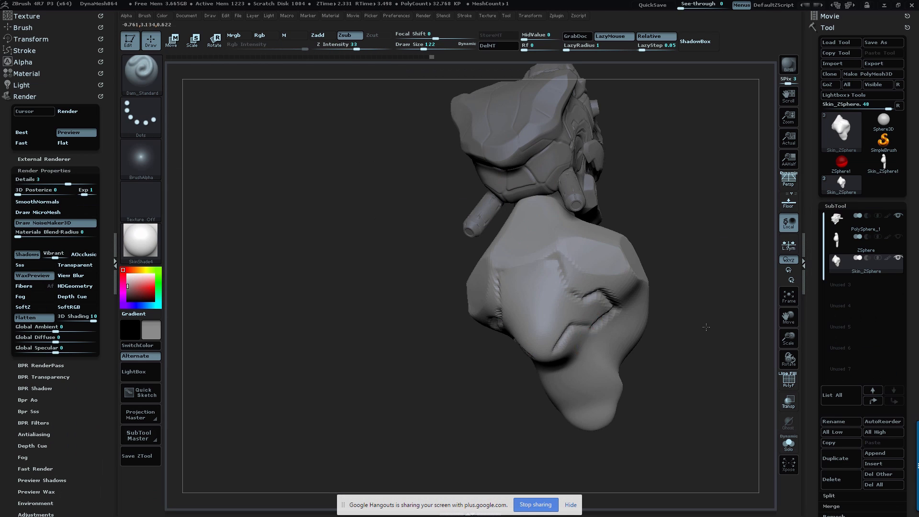
{"action": "right_click_drag", "start_coordinate": [707, 328], "coordinate": [500, 262]}
{"action": "mouse_move", "coordinate": [431, 333]}
{"action": "right_mouse_down"}
{"action": "mouse_move", "coordinate": [482, 386]}
{"action": "mouse_move", "coordinate": [541, 378]}
{"action": "mouse_move", "coordinate": [507, 363]}
{"action": "mouse_move", "coordinate": [496, 291]}
{"action": "mouse_move", "coordinate": [551, 302]}
{"action": "mouse_move", "coordinate": [653, 376]}
{"action": "mouse_move", "coordinate": [493, 259]}
{"action": "mouse_move", "coordinate": [550, 273]}
{"action": "mouse_move", "coordinate": [696, 273]}
{"action": "right_mouse_up"}
{"action": "key", "text": "b"}
{"action": "key", "text": "c"}
{"action": "key", "text": "l"}
- Mask part of the upper back and pull the back plate outward into a protruding point
{"action": "left_click_drag", "start_coordinate": [474, 201], "coordinate": [483, 221], "text": "ctrl"}
{"action": "right_click_drag", "start_coordinate": [484, 220], "coordinate": [498, 239]}
{"action": "left_click_drag", "start_coordinate": [498, 239], "coordinate": [510, 218], "text": "ctrl"}
{"action": "mouse_move", "coordinate": [511, 217]}
{"action": "right_mouse_down"}
{"action": "mouse_move", "coordinate": [468, 363]}
{"action": "mouse_move", "coordinate": [643, 123]}
{"action": "mouse_move", "coordinate": [526, 311]}
{"action": "right_mouse_up"}
{"action": "key", "text": "w"}
{"action": "key", "text": "b"}
{"action": "key", "text": "s"}
{"action": "key", "text": "m"}
{"action": "key", "text": "q"}
- Stretch the lower torso downward into a longer waist with the Move brush at draw size 587
{"action": "mouse_move", "coordinate": [573, 331]}
{"action": "right_mouse_down"}
{"action": "mouse_move", "coordinate": [536, 287]}
{"action": "mouse_move", "coordinate": [479, 311]}
{"action": "mouse_move", "coordinate": [517, 335]}
{"action": "mouse_move", "coordinate": [495, 364]}
{"action": "mouse_move", "coordinate": [598, 354]}
{"action": "mouse_move", "coordinate": [678, 408]}
{"action": "mouse_move", "coordinate": [515, 353]}
{"action": "right_mouse_up"}
{"action": "key", "text": "b"}
{"action": "key", "text": "m"}
{"action": "key", "text": "v"}
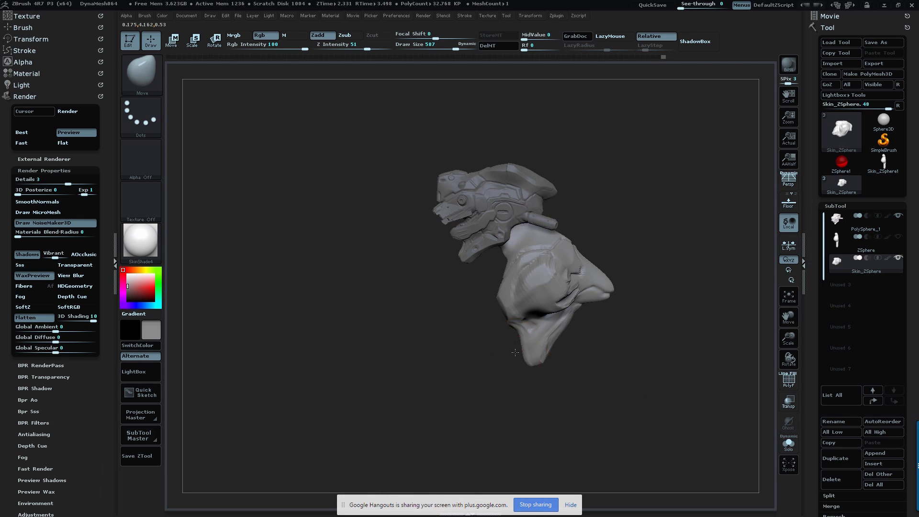
{"action": "mouse_move", "coordinate": [554, 421]}
{"action": "right_mouse_down"}
{"action": "mouse_move", "coordinate": [517, 416]}
{"action": "mouse_move", "coordinate": [588, 400]}
{"action": "right_mouse_up"}
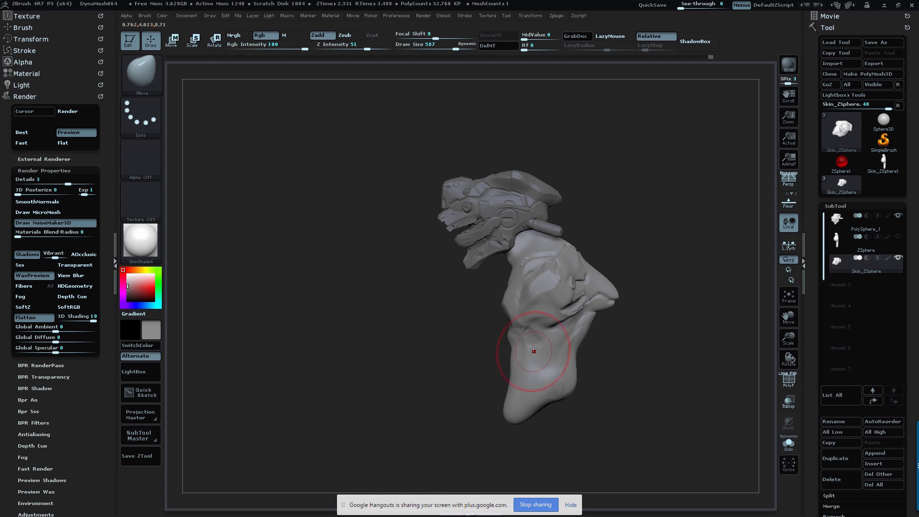
{"action": "mouse_move", "coordinate": [533, 349]}
{"action": "right_mouse_down"}
{"action": "mouse_move", "coordinate": [565, 364]}
{"action": "mouse_move", "coordinate": [550, 366]}
{"action": "mouse_move", "coordinate": [699, 421]}
{"action": "mouse_move", "coordinate": [755, 376]}
{"action": "right_mouse_up"}
- Convert the torso subtool to a DynaMesh at resolution 64
{"action": "scroll", "coordinate": [838, 167], "scroll_direction": "down", "scroll_amount": 10}
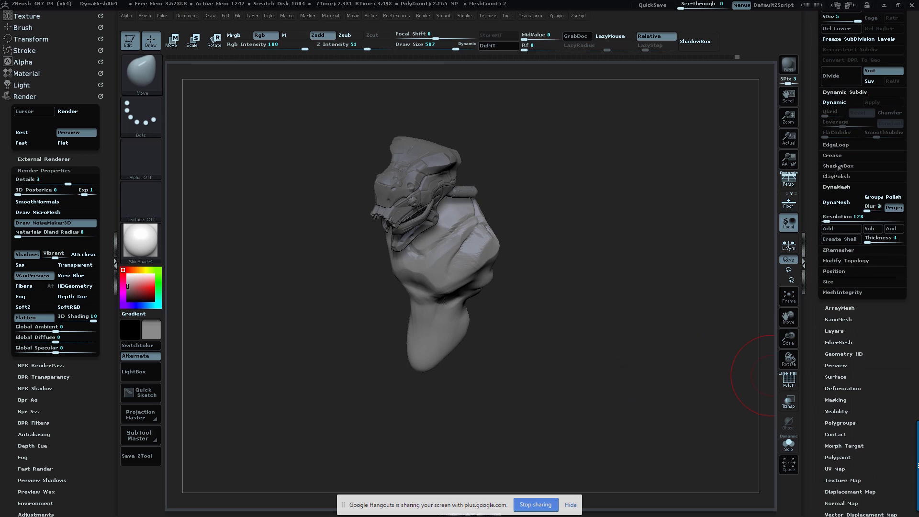
{"action": "left_click", "coordinate": [837, 202]}
{"action": "left_click", "coordinate": [645, 219]}
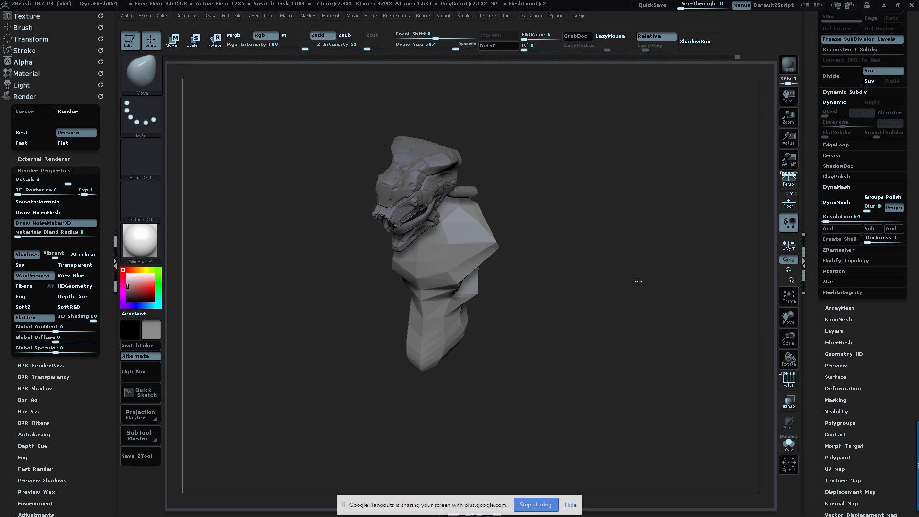
{"action": "right_click_drag", "start_coordinate": [639, 281], "coordinate": [802, 112]}
{"action": "mouse_move", "coordinate": [680, 312]}
{"action": "right_mouse_down"}
{"action": "mouse_move", "coordinate": [636, 352]}
{"action": "mouse_move", "coordinate": [611, 324]}
{"action": "mouse_move", "coordinate": [695, 306]}
{"action": "right_mouse_up"}
- Assign the whole torso to a single polygroup and check it with the polyframe display
{"action": "key", "text": "shift+f"}
{"action": "scroll", "coordinate": [848, 258], "scroll_direction": "down", "scroll_amount": 5}
{"action": "left_click", "coordinate": [840, 288]}
{"action": "key", "text": "ctrl+w"}
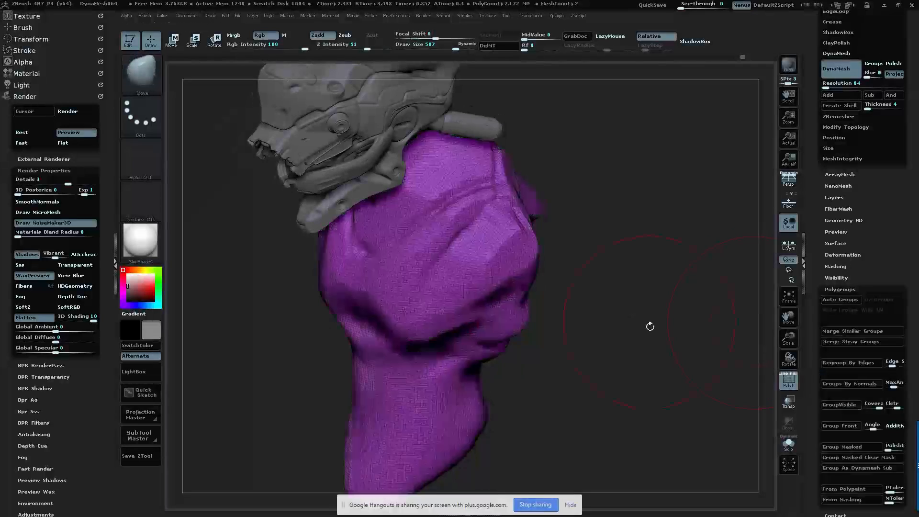
{"action": "key", "text": "ctrl+w"}
{"action": "right_click_drag", "start_coordinate": [649, 324], "coordinate": [622, 236]}
{"action": "key", "text": "shift+f"}
- Build up the central back plate with the Clay brush at draw size 105 and flatten its faces with hPolish
{"action": "mouse_move", "coordinate": [516, 257]}
{"action": "right_mouse_down"}
{"action": "mouse_move", "coordinate": [565, 201]}
{"action": "mouse_move", "coordinate": [472, 191]}
{"action": "mouse_move", "coordinate": [480, 197]}
{"action": "mouse_move", "coordinate": [505, 154]}
{"action": "mouse_move", "coordinate": [532, 141]}
{"action": "right_mouse_up"}
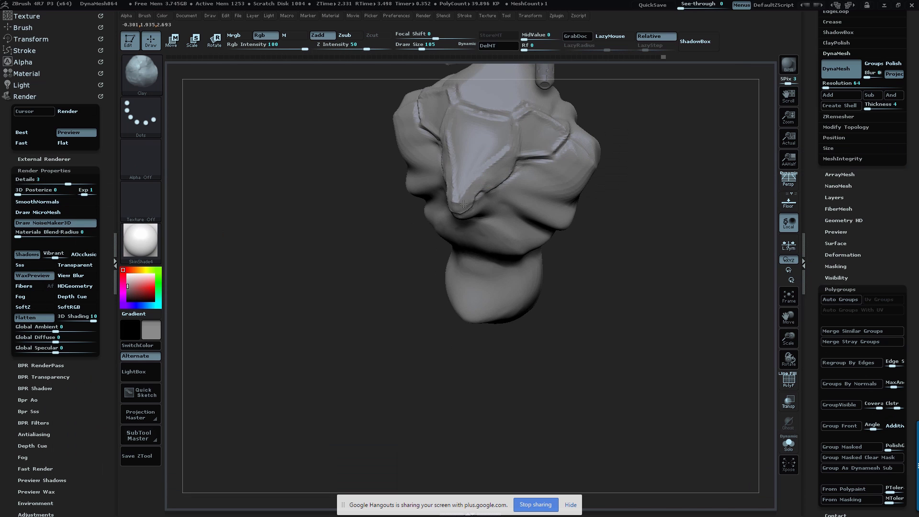
{"action": "right_click_drag", "start_coordinate": [463, 204], "coordinate": [447, 131]}
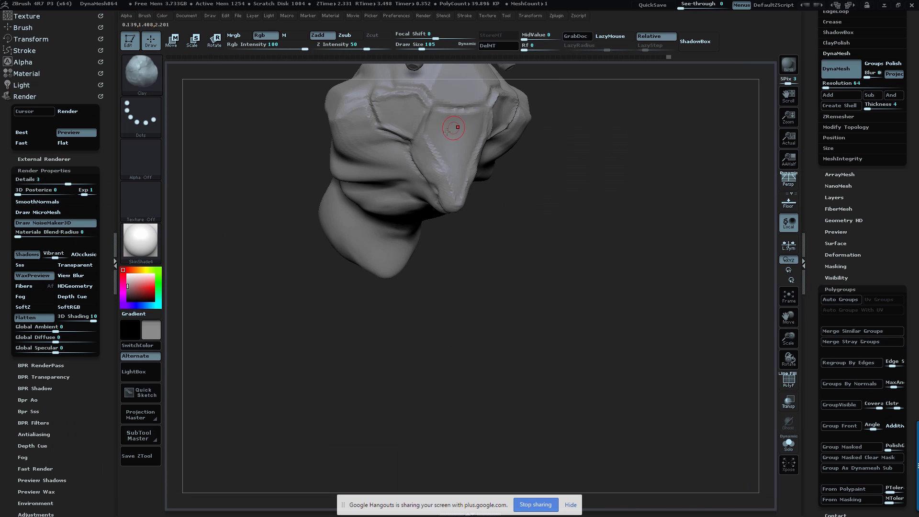
{"action": "key", "text": "b"}
{"action": "key", "text": "h"}
{"action": "key", "text": "p"}
{"action": "mouse_move", "coordinate": [544, 404]}
{"action": "right_mouse_down"}
{"action": "mouse_move", "coordinate": [445, 143]}
{"action": "mouse_move", "coordinate": [400, 164]}
{"action": "mouse_move", "coordinate": [431, 144]}
{"action": "mouse_move", "coordinate": [461, 222]}
{"action": "mouse_move", "coordinate": [470, 215]}
{"action": "mouse_move", "coordinate": [467, 241]}
{"action": "right_mouse_up"}
- Sharpen the seams around the back plates with Dam_Standard at draw size 93
{"action": "key", "text": "b"}
{"action": "key", "text": "d"}
{"action": "key", "text": "s"}
{"action": "key", "text": "s"}
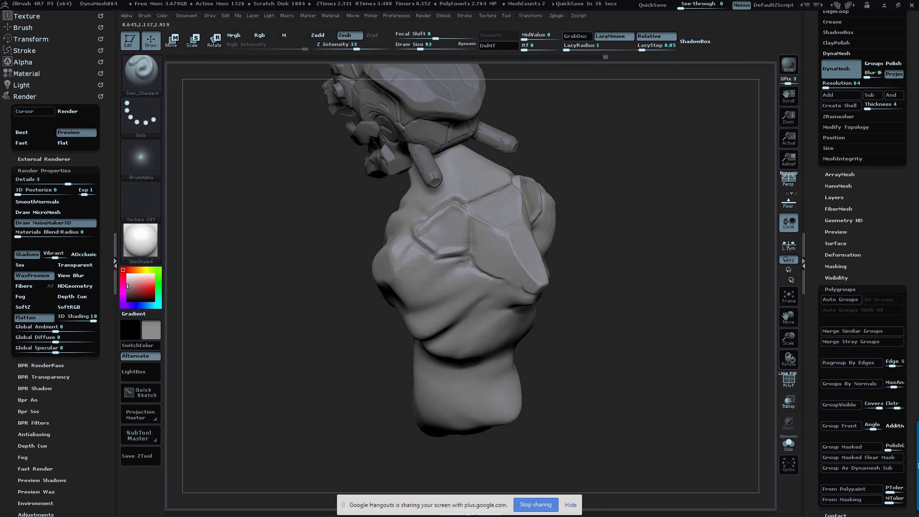
- Add chest and shoulder volume with the Clay brush and cut flat planes into the torso with TrimDynamic
{"action": "key", "text": "b"}
{"action": "key", "text": "c"}
{"action": "key", "text": "l"}
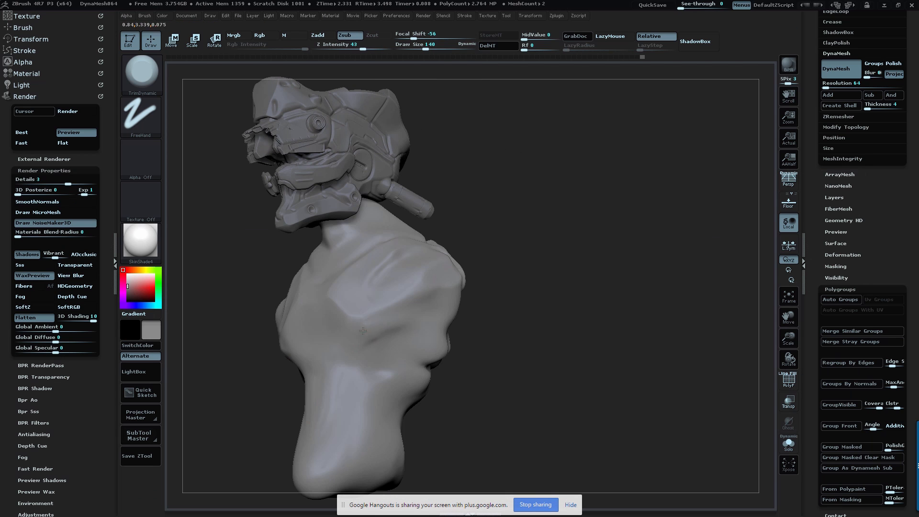
{"action": "mouse_move", "coordinate": [380, 318]}
{"action": "left_mouse_down"}
{"action": "mouse_move", "coordinate": [437, 267]}
{"action": "mouse_move", "coordinate": [317, 263]}
{"action": "mouse_move", "coordinate": [328, 287]}
{"action": "mouse_move", "coordinate": [320, 297]}
{"action": "mouse_move", "coordinate": [244, 250]}
{"action": "mouse_move", "coordinate": [431, 287]}
{"action": "mouse_move", "coordinate": [335, 261]}
{"action": "mouse_move", "coordinate": [488, 283]}
{"action": "mouse_move", "coordinate": [290, 189]}
{"action": "left_mouse_up"}
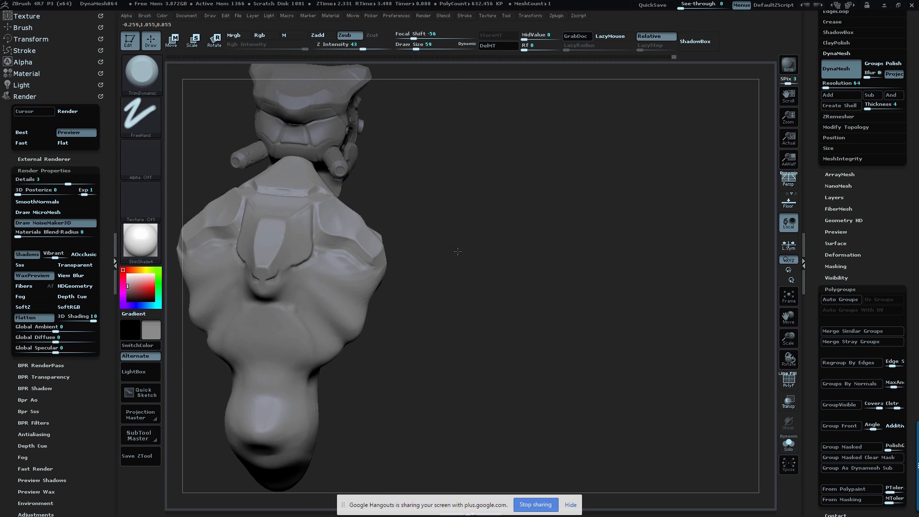
{"action": "left_click_drag", "start_coordinate": [457, 251], "coordinate": [430, 249]}
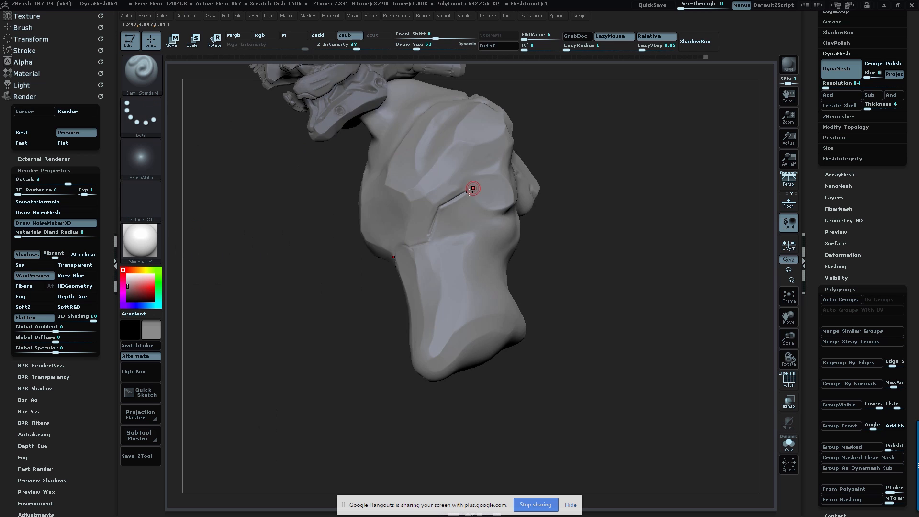
- Carve armour panel lines across the chest, ribs and abdomen with Dam_Standard at draw size 62
{"action": "left_click_drag", "start_coordinate": [471, 191], "coordinate": [464, 180]}
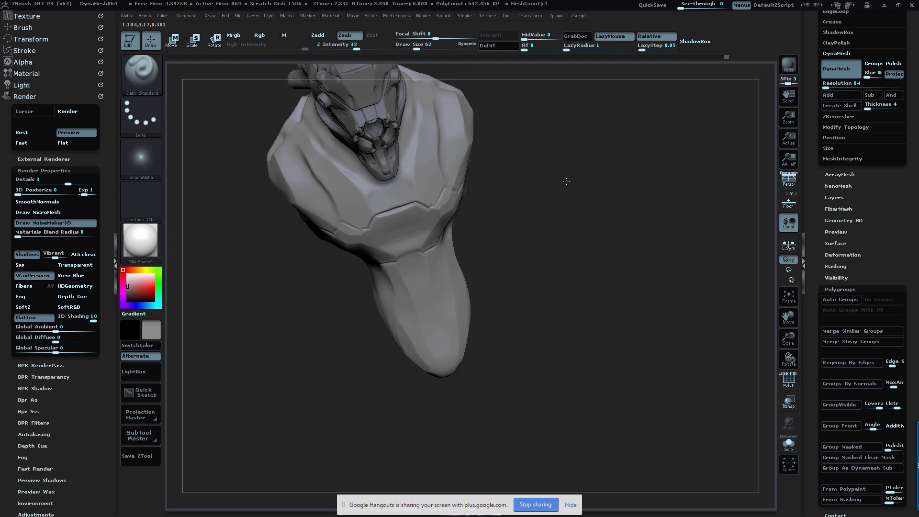
{"action": "left_click_drag", "start_coordinate": [566, 181], "coordinate": [372, 266]}
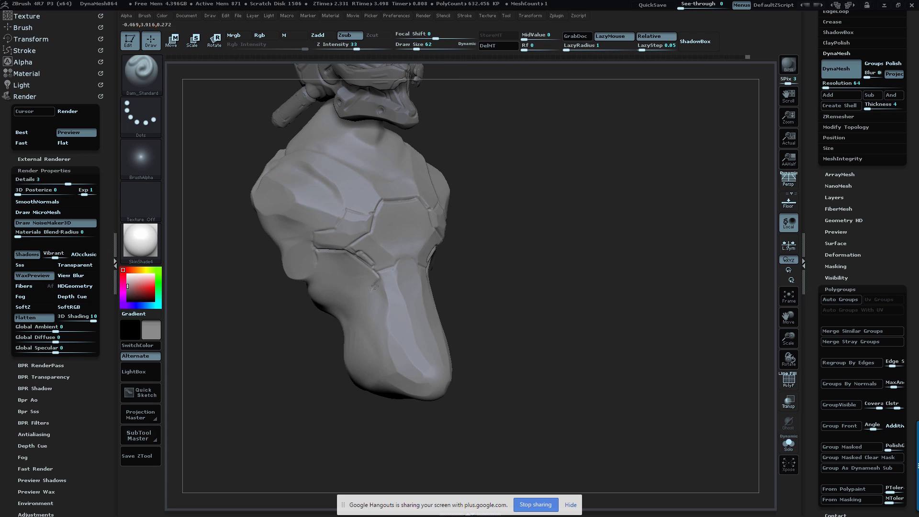
{"action": "left_click_drag", "start_coordinate": [366, 321], "coordinate": [401, 340]}
{"action": "mouse_move", "coordinate": [575, 328]}
{"action": "left_mouse_down"}
{"action": "mouse_move", "coordinate": [527, 329]}
{"action": "mouse_move", "coordinate": [551, 306]}
{"action": "left_mouse_up"}
{"action": "left_click_drag", "start_coordinate": [474, 225], "coordinate": [512, 221]}
{"action": "mouse_move", "coordinate": [556, 278]}
{"action": "left_mouse_down"}
{"action": "mouse_move", "coordinate": [580, 283]}
{"action": "mouse_move", "coordinate": [560, 280]}
{"action": "left_mouse_up"}
{"action": "left_click_drag", "start_coordinate": [483, 174], "coordinate": [497, 153]}
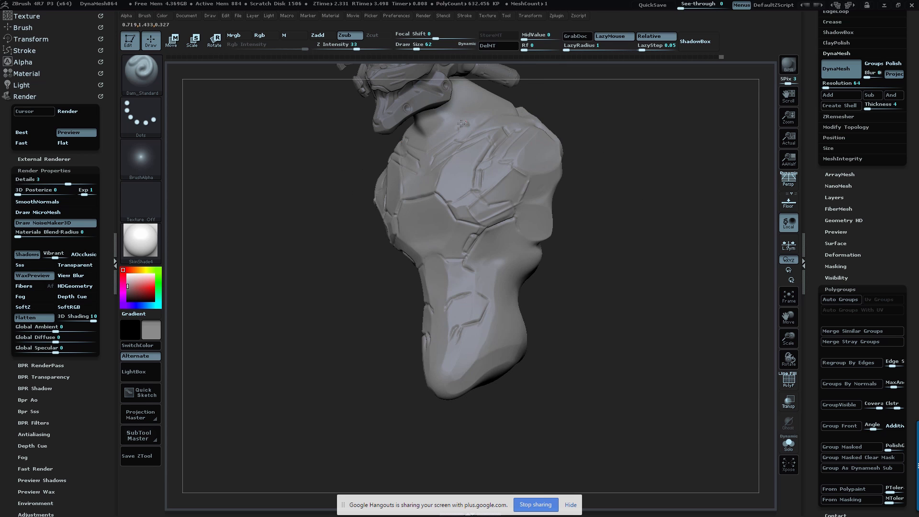
- Build up the chest and shoulder armour plates with the Clay brush
{"action": "right_click_drag", "start_coordinate": [461, 123], "coordinate": [501, 192]}
{"action": "right_click_drag", "start_coordinate": [358, 152], "coordinate": [422, 153]}
{"action": "key", "text": "b"}
{"action": "key", "text": "c"}
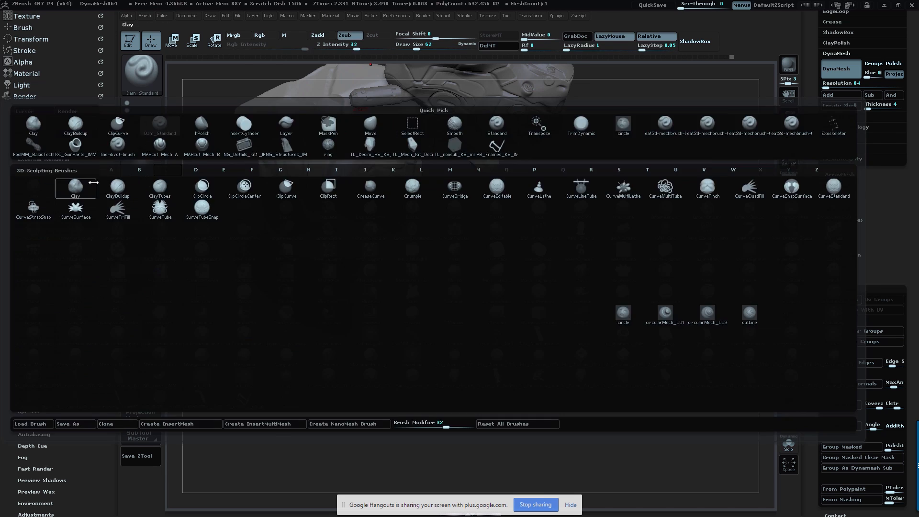
{"action": "key", "text": "l"}
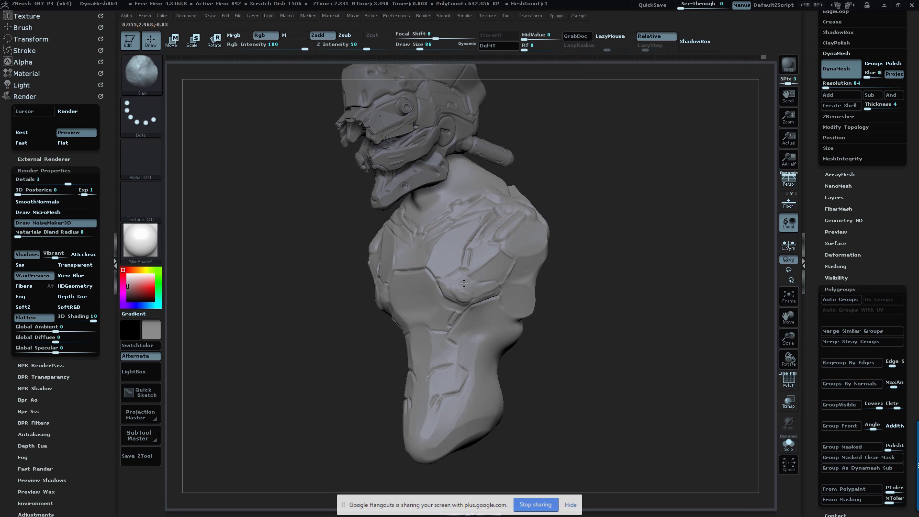
{"action": "left_click_drag", "start_coordinate": [464, 283], "coordinate": [484, 300]}
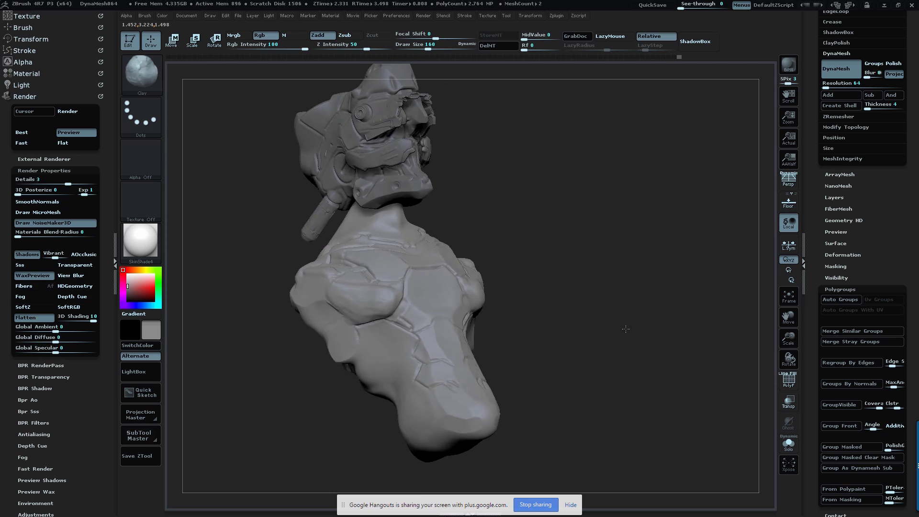
- Polish the chest, shoulder and abdomen plates into hard flat faces with hPolish at draw size 109
{"action": "left_click_drag", "start_coordinate": [636, 202], "coordinate": [531, 299]}
{"action": "key", "text": "b"}
{"action": "key", "text": "h"}
{"action": "left_click", "coordinate": [531, 300]}
{"action": "left_click_drag", "start_coordinate": [369, 237], "coordinate": [356, 263]}
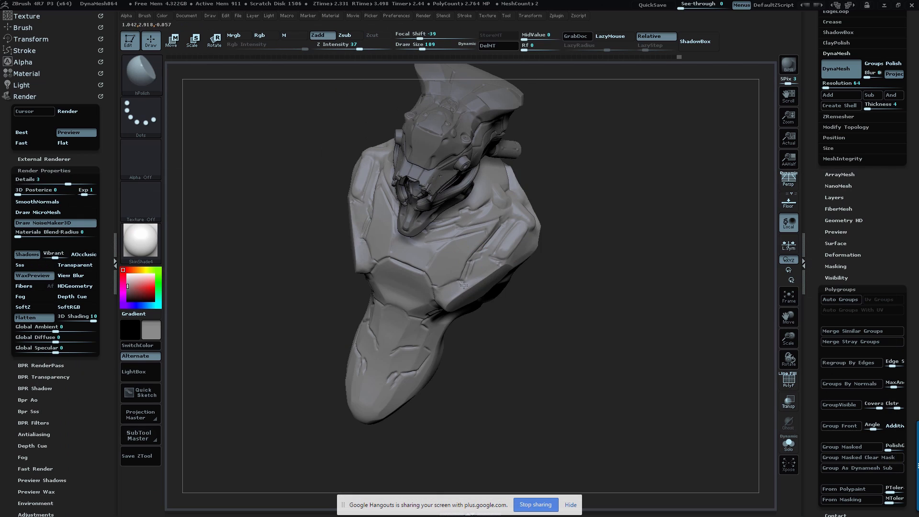
{"action": "left_click_drag", "start_coordinate": [565, 306], "coordinate": [632, 316]}
{"action": "left_click_drag", "start_coordinate": [369, 272], "coordinate": [354, 283]}
- Redefine the plate edges on the torso with Dam_Standard and flatten the adjoining surfaces with hPolish
{"action": "mouse_move", "coordinate": [680, 335]}
{"action": "left_mouse_down"}
{"action": "mouse_move", "coordinate": [612, 344]}
{"action": "mouse_move", "coordinate": [637, 249]}
{"action": "mouse_move", "coordinate": [549, 180]}
{"action": "left_mouse_up"}
{"action": "key", "text": "b"}
{"action": "key", "text": "d"}
{"action": "key", "text": "s"}
{"action": "key", "text": "b"}
{"action": "key", "text": "h"}
{"action": "left_click", "coordinate": [630, 196]}
{"action": "mouse_move", "coordinate": [630, 206]}
{"action": "left_mouse_down"}
{"action": "mouse_move", "coordinate": [484, 359]}
{"action": "mouse_move", "coordinate": [475, 211]}
{"action": "mouse_move", "coordinate": [439, 234]}
{"action": "mouse_move", "coordinate": [475, 212]}
{"action": "mouse_move", "coordinate": [408, 234]}
{"action": "left_mouse_up"}
- Carve further panel seams around the abdomen, flank and lower back with Dam_Standard at draw size 82
{"action": "key", "text": "b"}
{"action": "key", "text": "d"}
{"action": "key", "text": "s"}
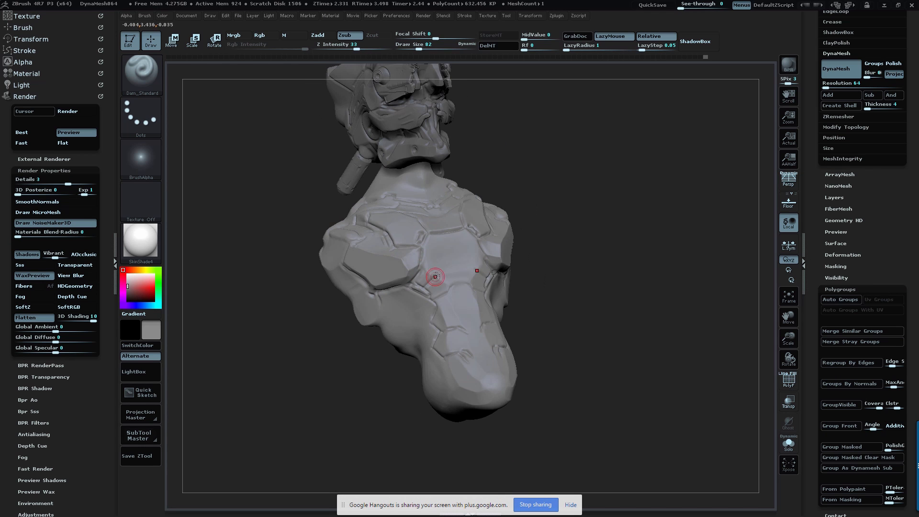
{"action": "left_click_drag", "start_coordinate": [435, 276], "coordinate": [469, 289]}
{"action": "left_click_drag", "start_coordinate": [469, 322], "coordinate": [601, 200]}
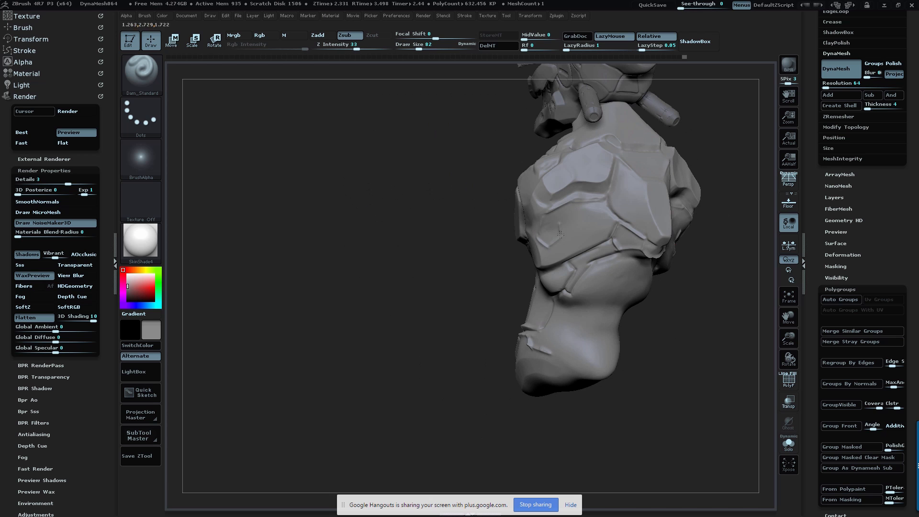
{"action": "left_click_drag", "start_coordinate": [560, 234], "coordinate": [558, 186]}
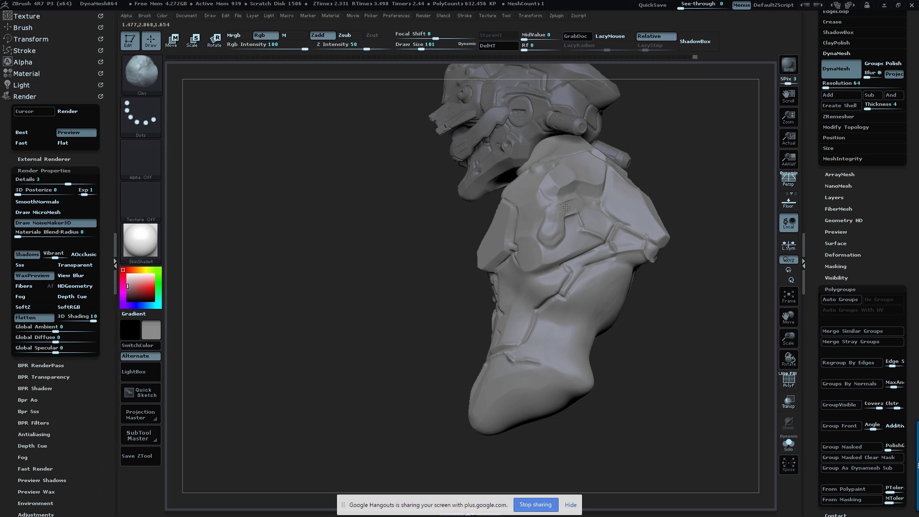
- Trim the built-up shoulder and side armour into crisp planes with TrimDynamic at draw size 109
{"action": "mouse_move", "coordinate": [699, 276]}
{"action": "left_mouse_down"}
{"action": "mouse_move", "coordinate": [690, 263]}
{"action": "mouse_move", "coordinate": [523, 249]}
{"action": "mouse_move", "coordinate": [547, 301]}
{"action": "mouse_move", "coordinate": [611, 297]}
{"action": "mouse_move", "coordinate": [704, 320]}
{"action": "mouse_move", "coordinate": [516, 315]}
{"action": "mouse_move", "coordinate": [662, 367]}
{"action": "left_mouse_up"}
{"action": "key", "text": "b"}
{"action": "key", "text": "t"}
{"action": "key", "text": "d"}
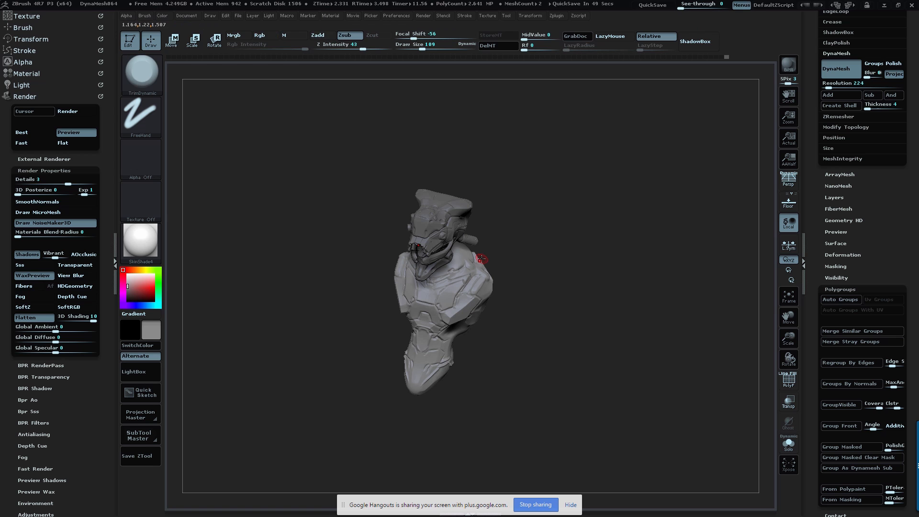
{"action": "mouse_move", "coordinate": [481, 258]}
{"action": "left_mouse_down"}
{"action": "mouse_move", "coordinate": [659, 289]}
{"action": "mouse_move", "coordinate": [704, 343]}
{"action": "mouse_move", "coordinate": [599, 343]}
{"action": "mouse_move", "coordinate": [617, 294]}
{"action": "mouse_move", "coordinate": [542, 130]}
{"action": "mouse_move", "coordinate": [571, 190]}
{"action": "left_mouse_up"}
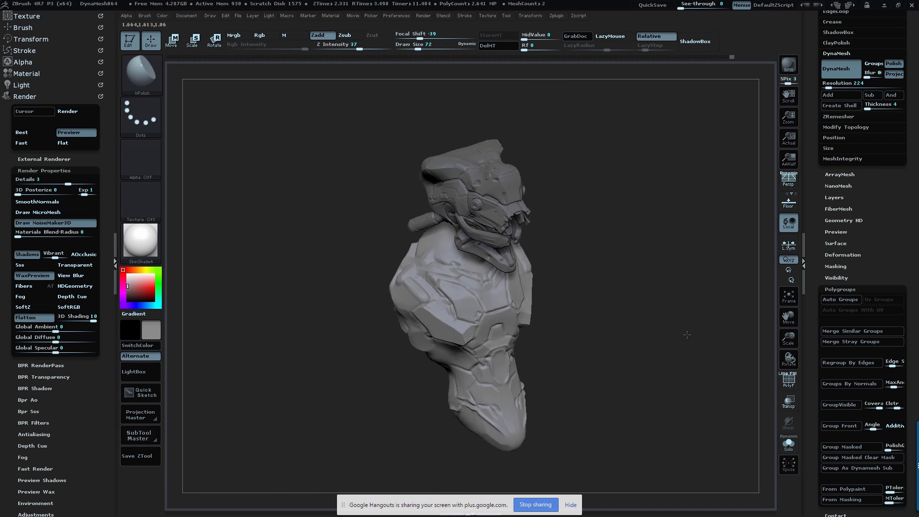
- Narrow the waist and pull the hip edges outward using the Move brush with a much larger draw size
{"action": "key", "text": "s"}
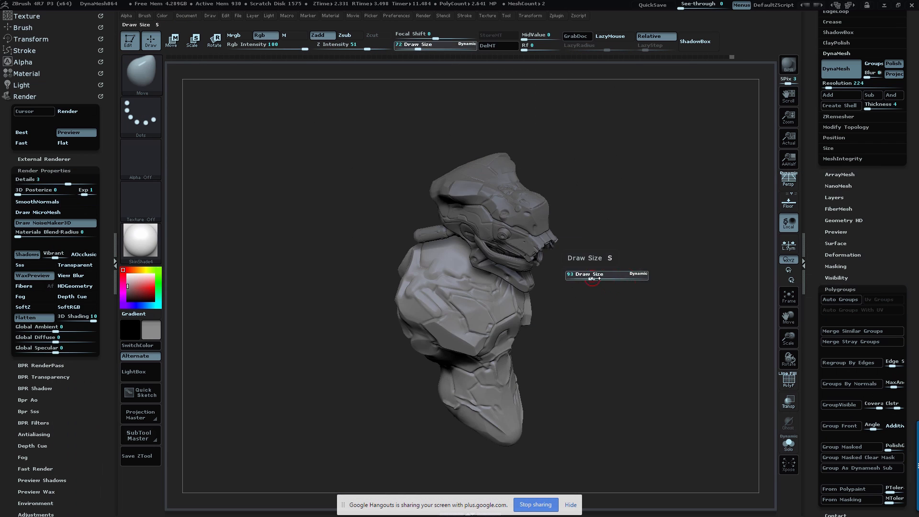
{"action": "left_click_drag", "start_coordinate": [593, 279], "coordinate": [622, 279]}
{"action": "mouse_move", "coordinate": [622, 279]}
{"action": "left_mouse_down"}
{"action": "mouse_move", "coordinate": [533, 298]}
{"action": "mouse_move", "coordinate": [606, 257]}
{"action": "mouse_move", "coordinate": [531, 353]}
{"action": "mouse_move", "coordinate": [520, 338]}
{"action": "left_mouse_up"}
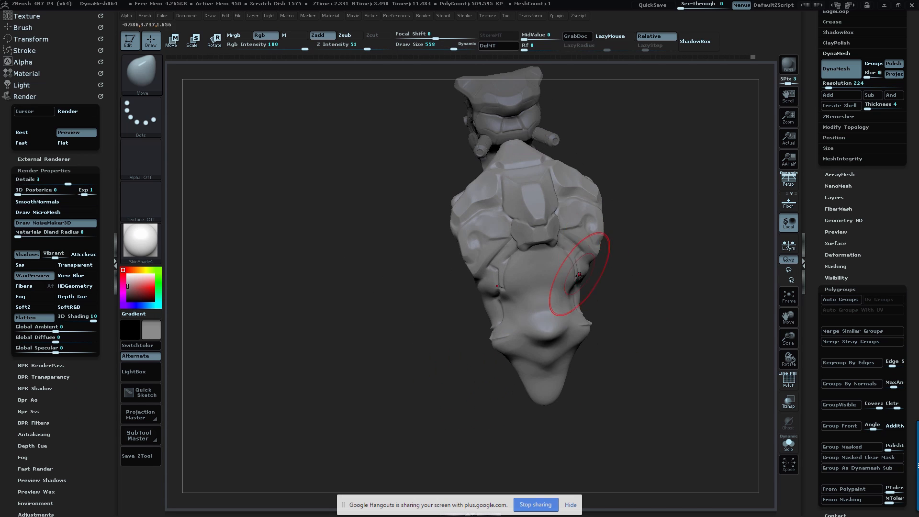
{"action": "left_click_drag", "start_coordinate": [463, 219], "coordinate": [532, 321]}
{"action": "left_click_drag", "start_coordinate": [661, 345], "coordinate": [665, 321]}
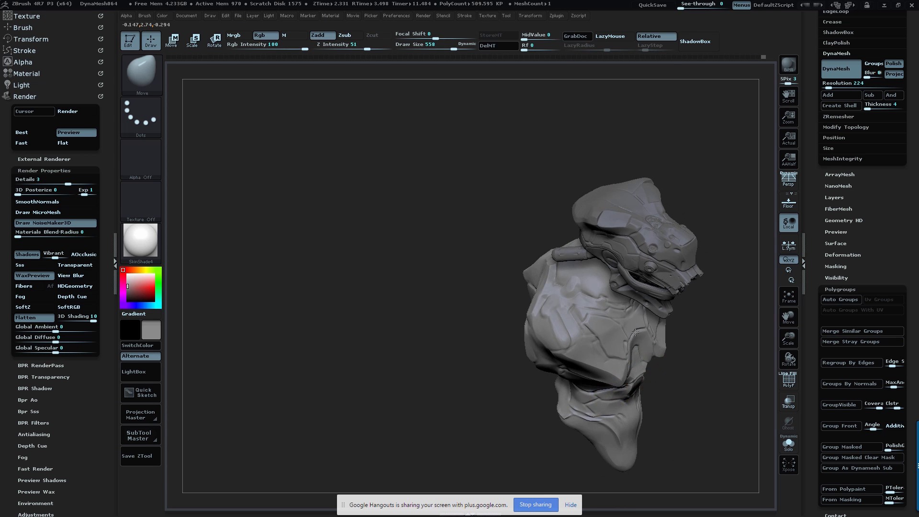
{"action": "mouse_move", "coordinate": [661, 388]}
{"action": "left_mouse_down"}
{"action": "mouse_move", "coordinate": [680, 382]}
{"action": "mouse_move", "coordinate": [680, 421]}
{"action": "mouse_move", "coordinate": [643, 353]}
{"action": "mouse_move", "coordinate": [689, 354]}
{"action": "left_mouse_up"}
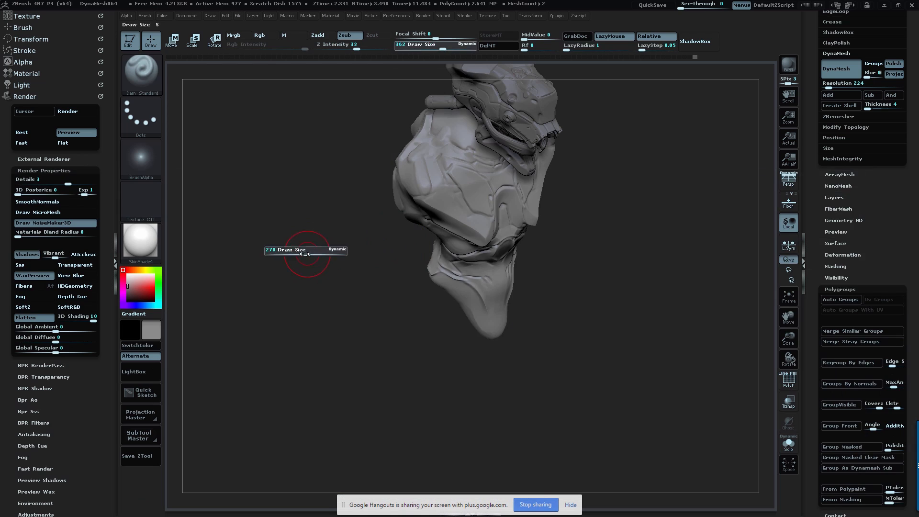
- Isolate the torso and carve a small angular panel into its side with Dam_Standard at draw size 39
{"action": "left_click_drag", "start_coordinate": [717, 281], "coordinate": [574, 225]}
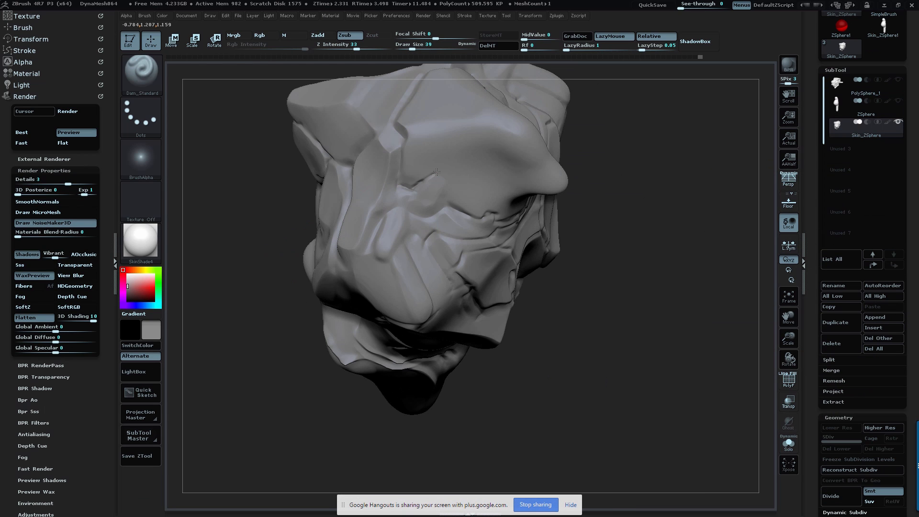
{"action": "mouse_move", "coordinate": [661, 288]}
{"action": "left_mouse_down"}
{"action": "mouse_move", "coordinate": [623, 259]}
{"action": "mouse_move", "coordinate": [659, 287]}
{"action": "left_mouse_up"}
{"action": "left_click_drag", "start_coordinate": [812, 479], "coordinate": [812, 199]}
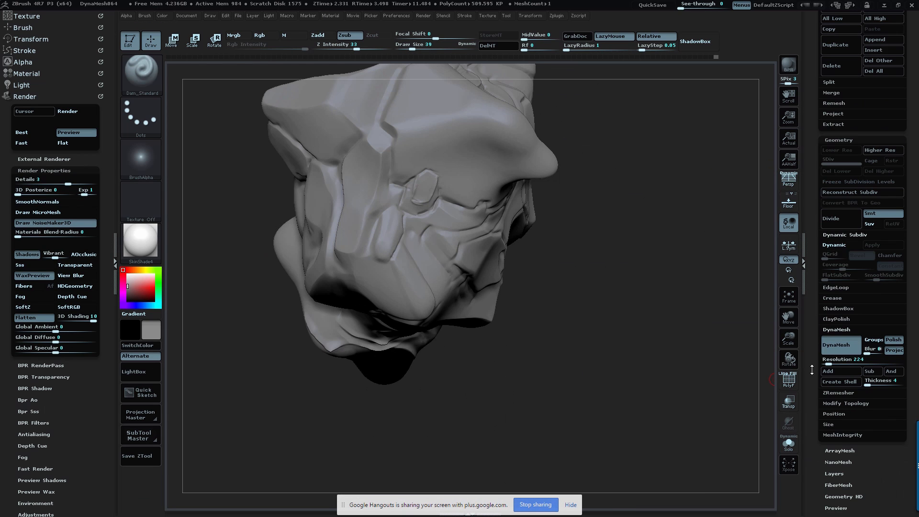
{"action": "left_click_drag", "start_coordinate": [659, 281], "coordinate": [659, 249]}
- Cut detailed armour seams around the side, shoulder and chest plates with Dam_Standard at draw size 60
{"action": "left_click_drag", "start_coordinate": [381, 261], "coordinate": [324, 273]}
{"action": "mouse_move", "coordinate": [422, 331]}
{"action": "left_mouse_down"}
{"action": "mouse_move", "coordinate": [500, 343]}
{"action": "mouse_move", "coordinate": [481, 302]}
{"action": "left_mouse_up"}
{"action": "mouse_move", "coordinate": [253, 260]}
{"action": "left_mouse_down"}
{"action": "mouse_move", "coordinate": [261, 158]}
{"action": "mouse_move", "coordinate": [277, 205]}
{"action": "left_mouse_up"}
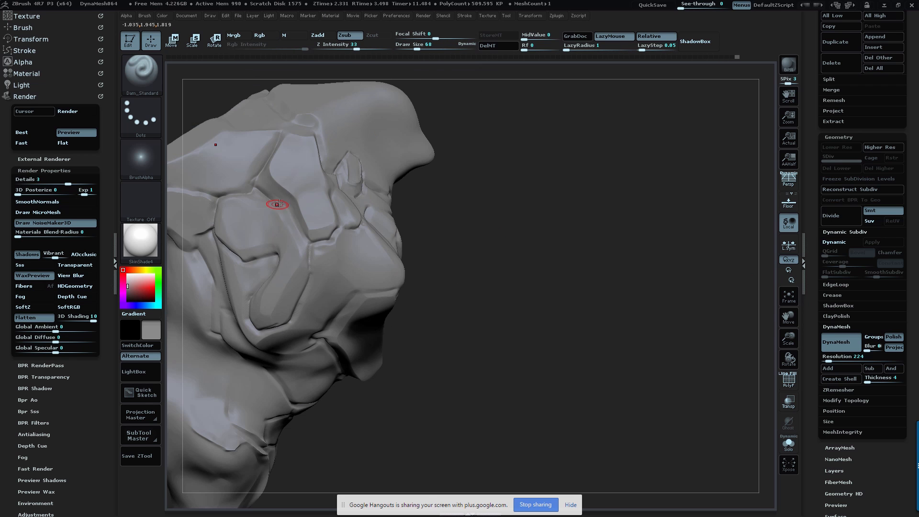
{"action": "mouse_move", "coordinate": [431, 316]}
{"action": "left_mouse_down"}
{"action": "mouse_move", "coordinate": [505, 349]}
{"action": "mouse_move", "coordinate": [608, 305]}
{"action": "mouse_move", "coordinate": [411, 266]}
{"action": "mouse_move", "coordinate": [486, 272]}
{"action": "mouse_move", "coordinate": [523, 261]}
{"action": "mouse_move", "coordinate": [483, 225]}
{"action": "mouse_move", "coordinate": [438, 211]}
{"action": "mouse_move", "coordinate": [422, 251]}
{"action": "mouse_move", "coordinate": [622, 316]}
{"action": "left_mouse_up"}
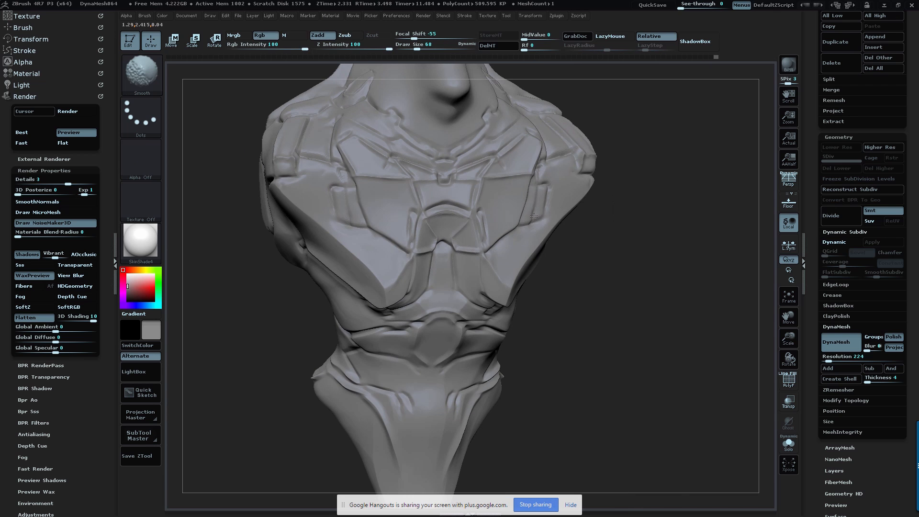
- Polish the torso's chest and side armour planes with hPolish at draw size 145
{"action": "mouse_move", "coordinate": [534, 216]}
{"action": "left_mouse_down"}
{"action": "mouse_move", "coordinate": [621, 340]}
{"action": "mouse_move", "coordinate": [656, 332]}
{"action": "mouse_move", "coordinate": [579, 194]}
{"action": "left_mouse_up"}
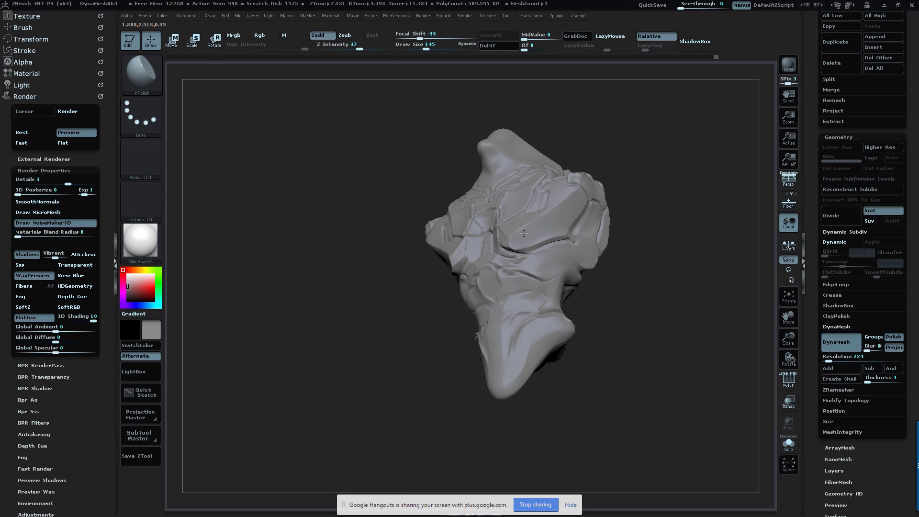
{"action": "mouse_move", "coordinate": [524, 233]}
{"action": "left_mouse_down"}
{"action": "mouse_move", "coordinate": [446, 225]}
{"action": "mouse_move", "coordinate": [435, 282]}
{"action": "mouse_move", "coordinate": [536, 239]}
{"action": "mouse_move", "coordinate": [548, 255]}
{"action": "mouse_move", "coordinate": [544, 361]}
{"action": "left_mouse_up"}
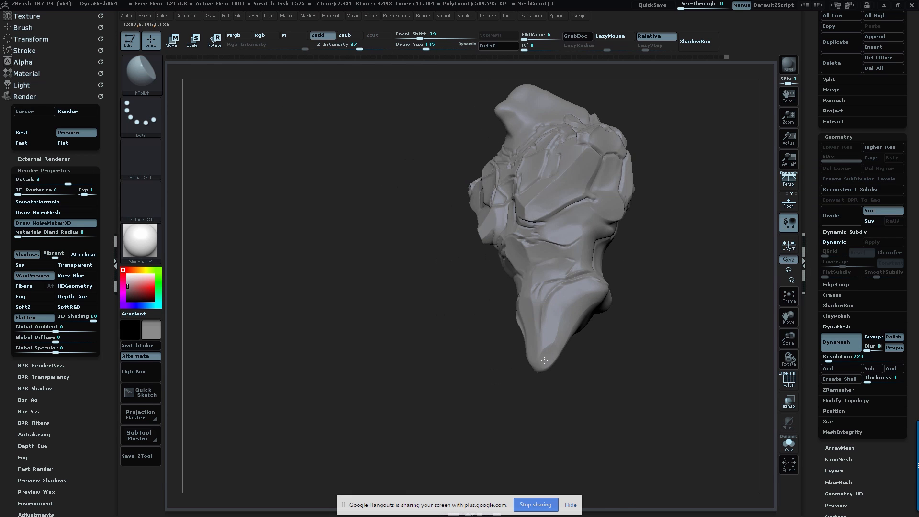
{"action": "left_click_drag", "start_coordinate": [687, 418], "coordinate": [671, 360]}
{"action": "mouse_move", "coordinate": [594, 300]}
{"action": "left_mouse_down"}
{"action": "mouse_move", "coordinate": [619, 361]}
{"action": "mouse_move", "coordinate": [618, 268]}
{"action": "mouse_move", "coordinate": [686, 321]}
{"action": "mouse_move", "coordinate": [680, 287]}
{"action": "left_mouse_up"}
- Build up bulging volumes on the sides of the hips with Clay at draw size 150
{"action": "key", "text": "b"}
{"action": "left_click", "coordinate": [125, 260]}
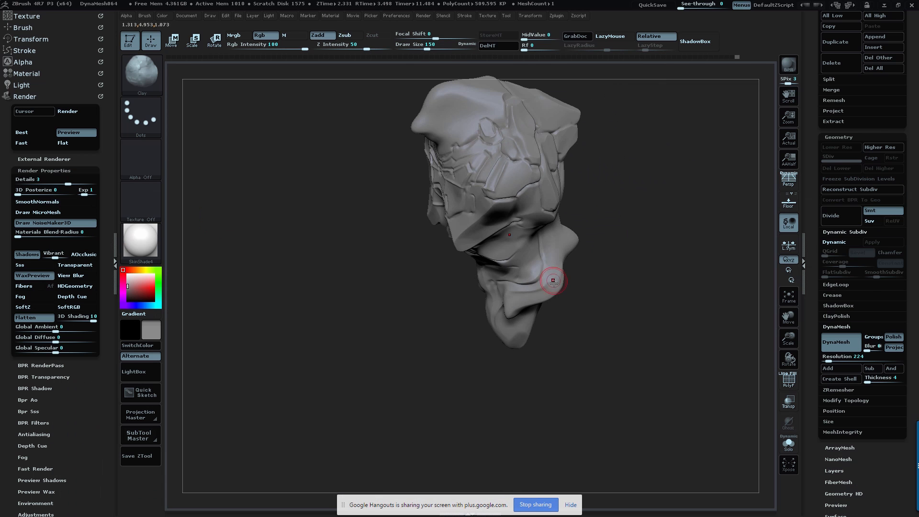
{"action": "right_click_drag", "start_coordinate": [587, 212], "coordinate": [593, 227]}
{"action": "mouse_move", "coordinate": [594, 227]}
{"action": "left_mouse_down"}
{"action": "mouse_move", "coordinate": [623, 233]}
{"action": "mouse_move", "coordinate": [632, 249]}
{"action": "left_mouse_up"}
{"action": "mouse_move", "coordinate": [632, 249]}
{"action": "right_mouse_down"}
{"action": "mouse_move", "coordinate": [587, 262]}
{"action": "mouse_move", "coordinate": [696, 320]}
{"action": "mouse_move", "coordinate": [532, 278]}
{"action": "mouse_move", "coordinate": [656, 361]}
{"action": "mouse_move", "coordinate": [641, 344]}
{"action": "right_mouse_up"}
{"action": "mouse_move", "coordinate": [453, 307]}
{"action": "right_mouse_down"}
{"action": "mouse_move", "coordinate": [439, 312]}
{"action": "mouse_move", "coordinate": [511, 368]}
{"action": "right_mouse_up"}
{"action": "mouse_move", "coordinate": [511, 368]}
{"action": "left_mouse_down"}
{"action": "mouse_move", "coordinate": [528, 323]}
{"action": "mouse_move", "coordinate": [491, 383]}
{"action": "left_mouse_up"}
- Clip the pointed lower end of the pelvis flat with ClipCurve
{"action": "left_click_drag", "start_coordinate": [490, 383], "coordinate": [462, 298], "text": "ctrl+shift"}
{"action": "left_click_drag", "start_coordinate": [467, 365], "coordinate": [467, 365], "text": "ctrl+shift"}
{"action": "right_click_drag", "start_coordinate": [468, 365], "coordinate": [635, 352]}
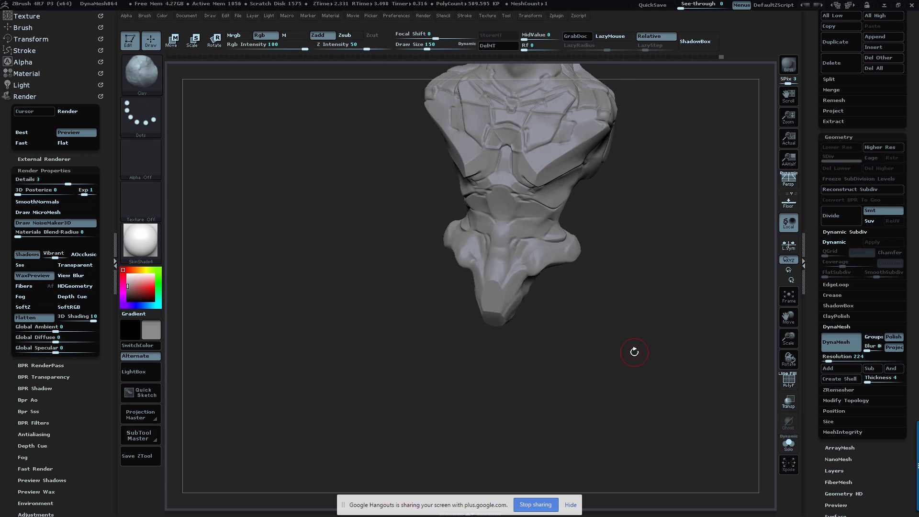
- Reshape the torso's overall silhouette with the Move brush at draw size 550
{"action": "mouse_move", "coordinate": [479, 279]}
{"action": "right_mouse_down"}
{"action": "mouse_move", "coordinate": [486, 184]}
{"action": "mouse_move", "coordinate": [437, 195]}
{"action": "mouse_move", "coordinate": [536, 158]}
{"action": "right_mouse_up"}
{"action": "mouse_move", "coordinate": [509, 189]}
{"action": "right_mouse_down"}
{"action": "mouse_move", "coordinate": [576, 182]}
{"action": "mouse_move", "coordinate": [581, 129]}
{"action": "mouse_move", "coordinate": [548, 122]}
{"action": "mouse_move", "coordinate": [622, 180]}
{"action": "right_mouse_up"}
{"action": "key", "text": "b"}
{"action": "key", "text": "m"}
{"action": "key", "text": "v"}
{"action": "mouse_move", "coordinate": [602, 242]}
{"action": "right_mouse_down"}
{"action": "mouse_move", "coordinate": [476, 303]}
{"action": "mouse_move", "coordinate": [513, 279]}
{"action": "right_mouse_up"}
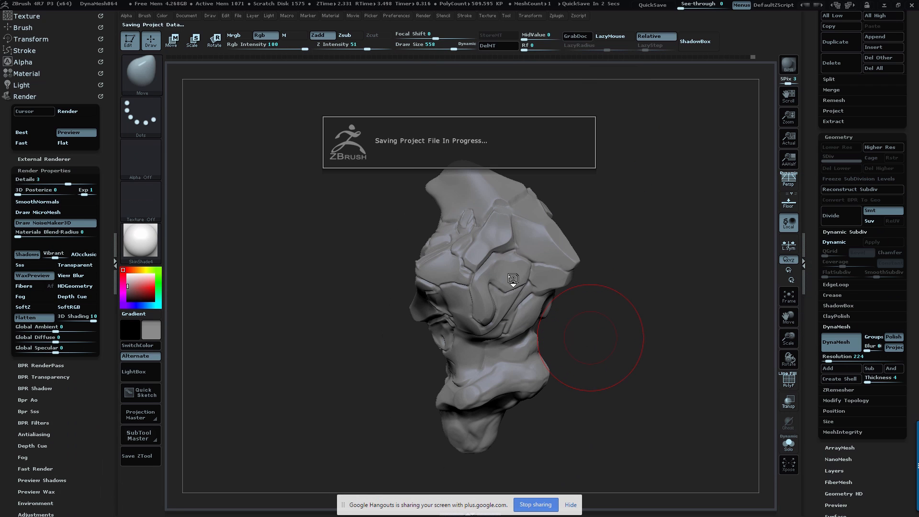
{"action": "mouse_move", "coordinate": [568, 294]}
{"action": "right_mouse_down"}
{"action": "mouse_move", "coordinate": [610, 334]}
{"action": "mouse_move", "coordinate": [618, 293]}
{"action": "mouse_move", "coordinate": [538, 339]}
{"action": "right_mouse_up"}
- Clip the front of the neck into a flat plane with ClipCurve and adjust the silhouette with Move at draw size 550
{"action": "left_click_drag", "start_coordinate": [450, 424], "coordinate": [587, 238]}
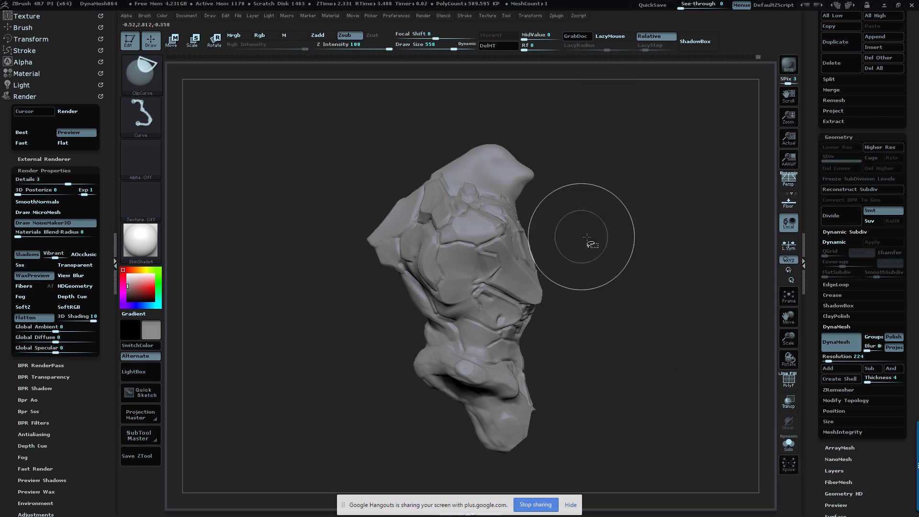
{"action": "left_click_drag", "start_coordinate": [568, 198], "coordinate": [659, 135]}
{"action": "key", "text": "b"}
{"action": "key", "text": "m"}
{"action": "key", "text": "v"}
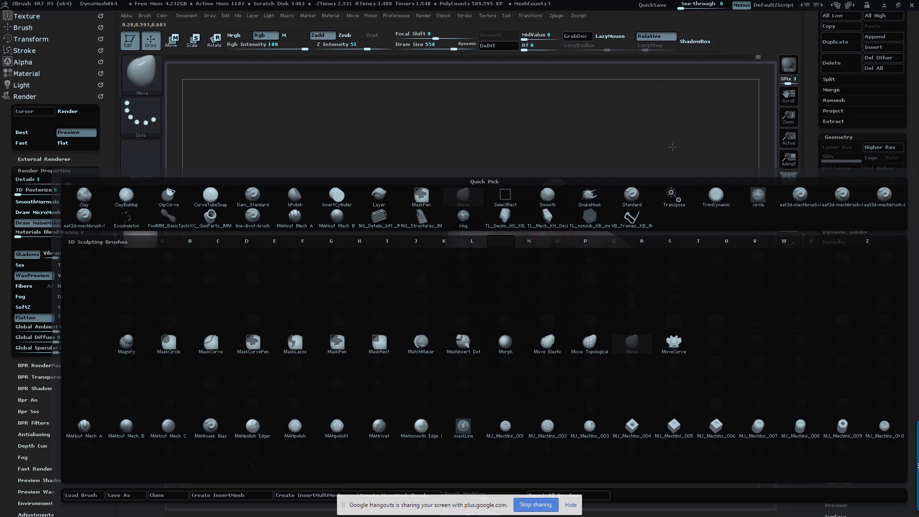
{"action": "mouse_move", "coordinate": [563, 256]}
{"action": "left_mouse_down"}
{"action": "mouse_move", "coordinate": [524, 216]}
{"action": "mouse_move", "coordinate": [598, 268]}
{"action": "mouse_move", "coordinate": [667, 281]}
{"action": "mouse_move", "coordinate": [651, 253]}
{"action": "mouse_move", "coordinate": [666, 235]}
{"action": "mouse_move", "coordinate": [675, 239]}
{"action": "mouse_move", "coordinate": [552, 261]}
{"action": "left_mouse_up"}
- Build up forms on the front and sides of the neck with ClayBuildup at draw size 86
{"action": "key", "text": "b"}
{"action": "key", "text": "t"}
{"action": "key", "text": "d"}
{"action": "key", "text": "s"}
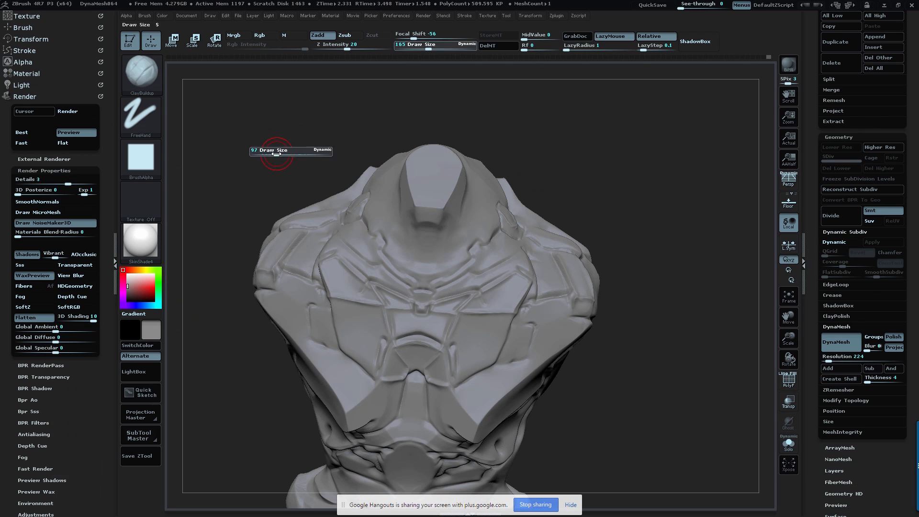
{"action": "left_click", "coordinate": [24, 50]}
{"action": "left_click", "coordinate": [25, 50]}
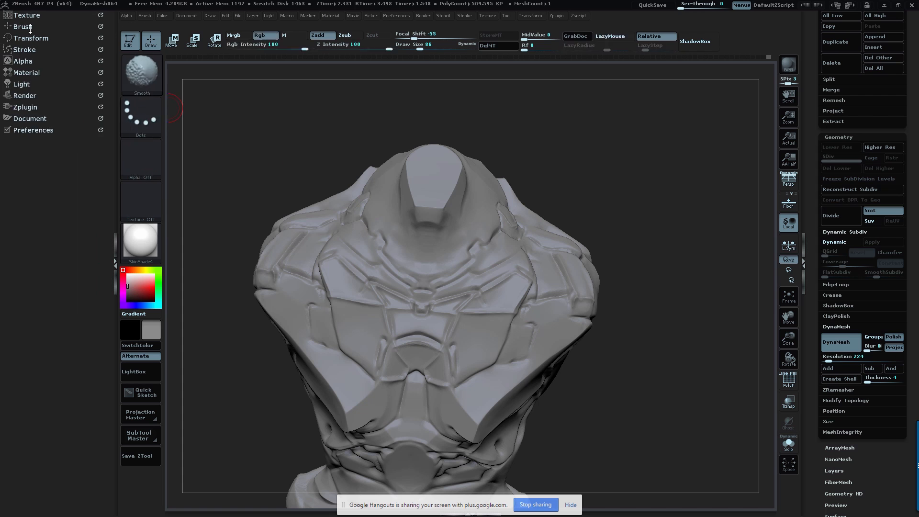
{"action": "left_click", "coordinate": [23, 27]}
{"action": "mouse_move", "coordinate": [670, 258]}
{"action": "left_mouse_down"}
{"action": "mouse_move", "coordinate": [656, 242]}
{"action": "mouse_move", "coordinate": [662, 234]}
{"action": "mouse_move", "coordinate": [439, 246]}
{"action": "left_mouse_up"}
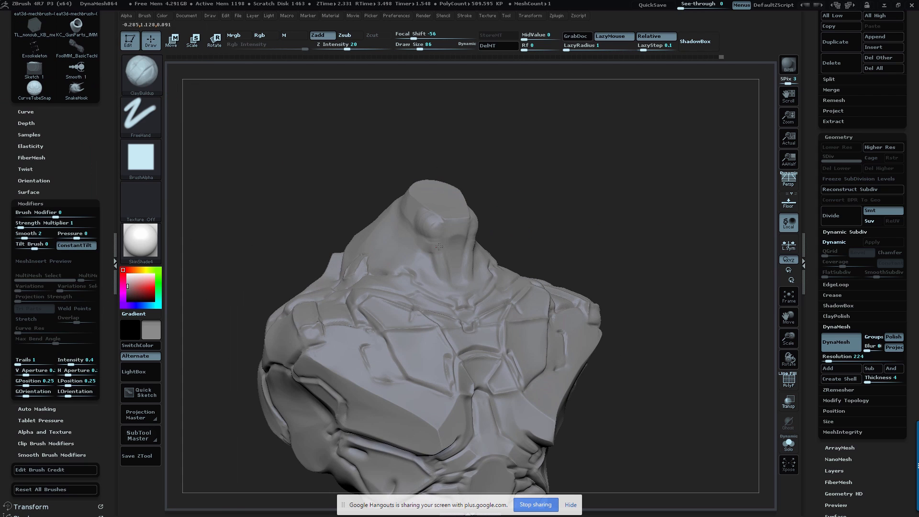
{"action": "left_click_drag", "start_coordinate": [620, 246], "coordinate": [387, 219]}
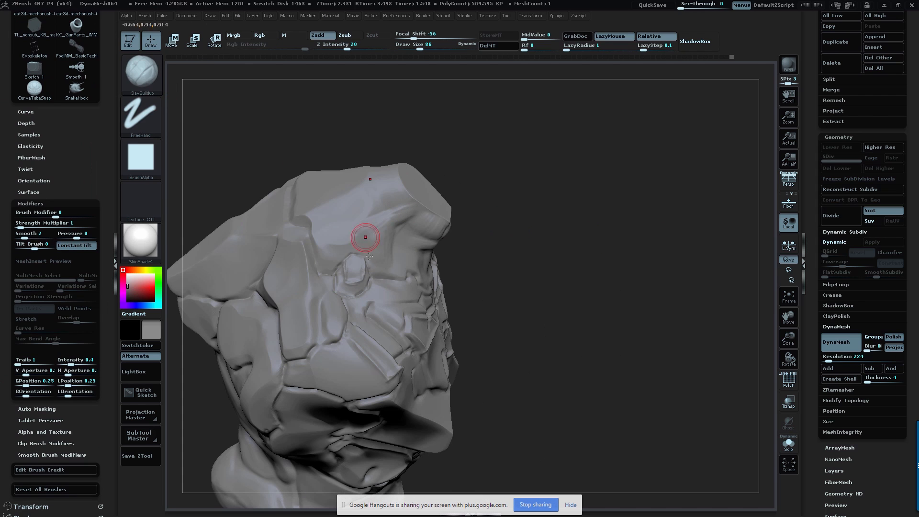
- Flatten the built-up neck forms into crisp planes with TrimDynamic
{"action": "key", "text": "b"}
{"action": "key", "text": "t"}
{"action": "key", "text": "d"}
{"action": "mouse_move", "coordinate": [604, 268]}
{"action": "left_mouse_down"}
{"action": "mouse_move", "coordinate": [597, 263]}
{"action": "mouse_move", "coordinate": [608, 296]}
{"action": "mouse_move", "coordinate": [527, 249]}
{"action": "mouse_move", "coordinate": [420, 230]}
{"action": "mouse_move", "coordinate": [634, 267]}
{"action": "left_mouse_up"}
- Carve seams around the neck and collar with Dam_Standard at draw size 65
{"action": "key", "text": "b"}
{"action": "key", "text": "d"}
{"action": "key", "text": "s"}
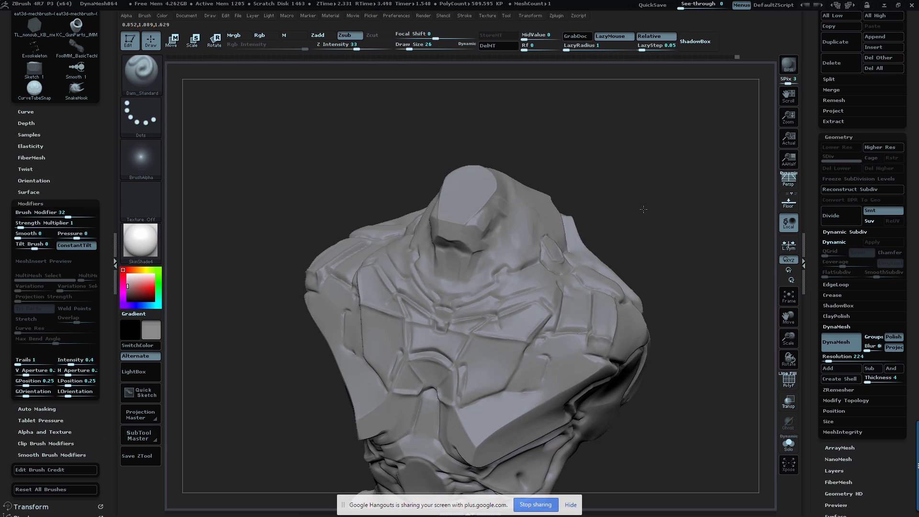
{"action": "mouse_move", "coordinate": [643, 209]}
{"action": "left_mouse_down"}
{"action": "mouse_move", "coordinate": [441, 205]}
{"action": "mouse_move", "coordinate": [479, 215]}
{"action": "mouse_move", "coordinate": [498, 205]}
{"action": "mouse_move", "coordinate": [621, 269]}
{"action": "left_mouse_up"}
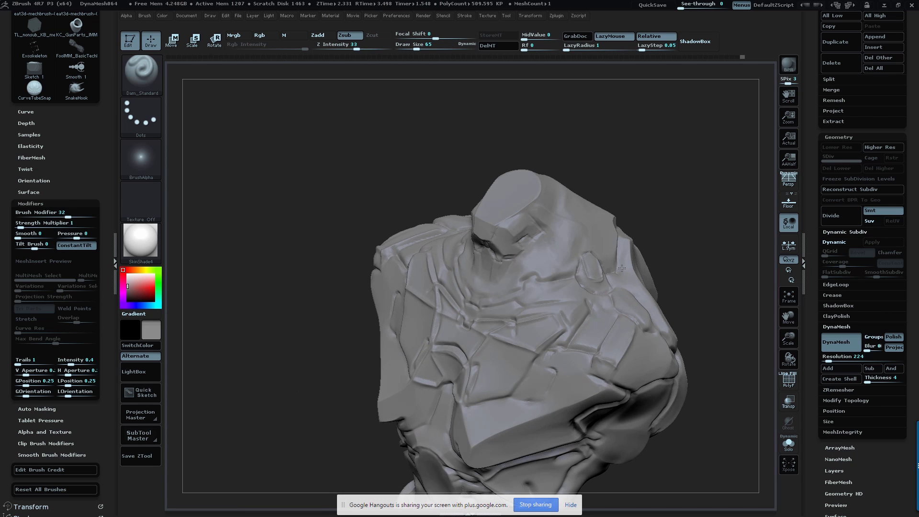
{"action": "mouse_move", "coordinate": [521, 247]}
{"action": "left_mouse_down"}
{"action": "mouse_move", "coordinate": [705, 281]}
{"action": "mouse_move", "coordinate": [667, 158]}
{"action": "mouse_move", "coordinate": [623, 215]}
{"action": "mouse_move", "coordinate": [528, 240]}
{"action": "mouse_move", "coordinate": [618, 193]}
{"action": "mouse_move", "coordinate": [550, 207]}
{"action": "mouse_move", "coordinate": [617, 171]}
{"action": "mouse_move", "coordinate": [670, 201]}
{"action": "left_mouse_up"}
- Show the head subtool with the torso and adjust the torso's proportions with Move at draw size 459
{"action": "key", "text": "b"}
{"action": "key", "text": "m"}
{"action": "key", "text": "v"}
{"action": "key", "text": "f"}
{"action": "scroll", "coordinate": [803, 230], "scroll_direction": "up", "scroll_amount": 5}
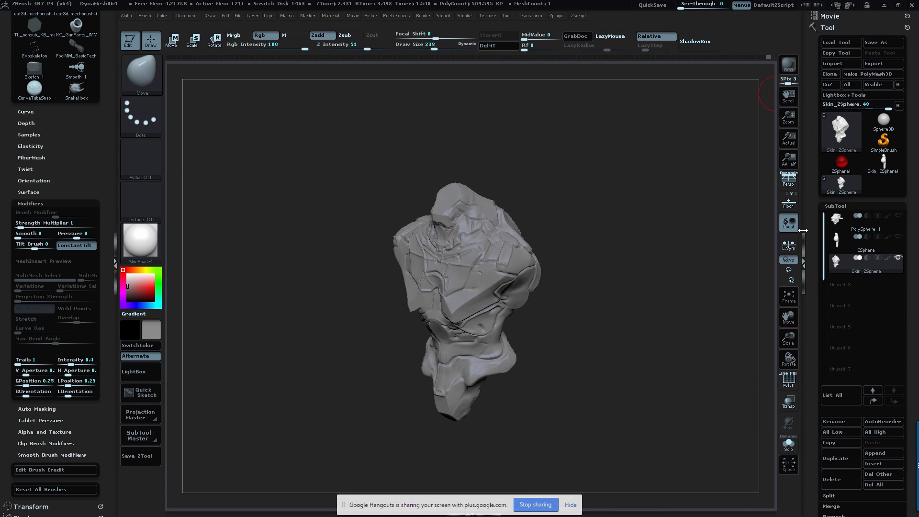
{"action": "left_click_drag", "start_coordinate": [637, 301], "coordinate": [602, 266]}
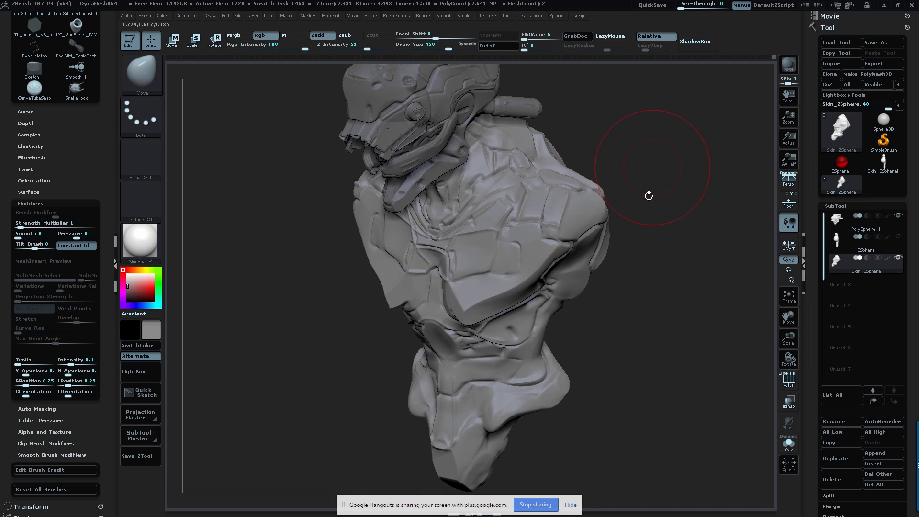
- Choose a mesh from the Frames insert brush at draw size 37 for the chest armour
{"action": "key", "text": "s"}
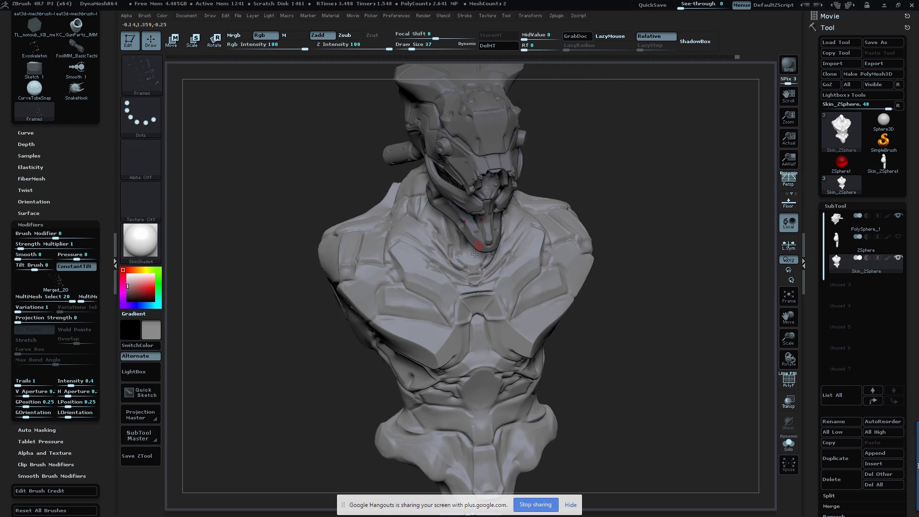
{"action": "key", "text": "m"}
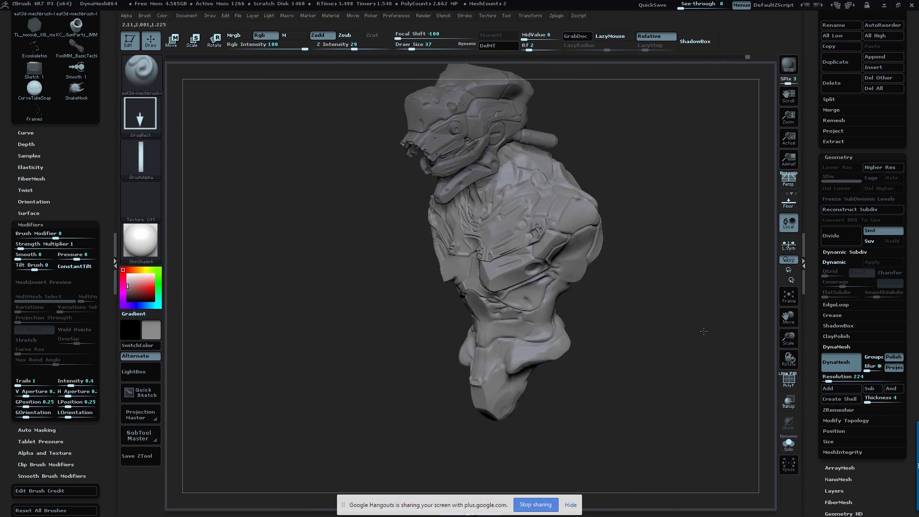
- Turn on perspective and switch the model to a glossier light material with white as the colour
{"action": "left_click", "coordinate": [788, 182]}
{"action": "left_click", "coordinate": [211, 16]}
{"action": "left_click_drag", "start_coordinate": [589, 322], "coordinate": [622, 327]}
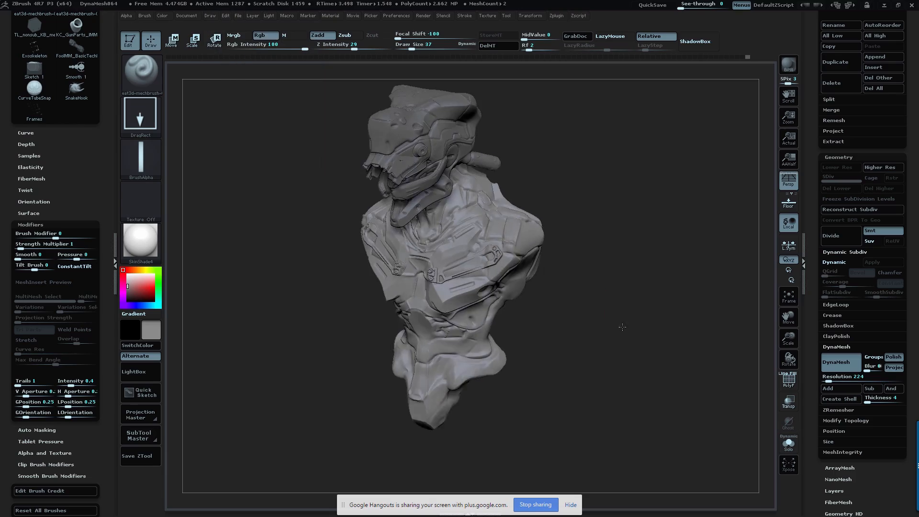
{"action": "left_click", "coordinate": [133, 249]}
{"action": "left_click", "coordinate": [634, 291]}
{"action": "left_click", "coordinate": [134, 241]}
{"action": "left_click", "coordinate": [784, 261]}
{"action": "left_click_drag", "start_coordinate": [598, 292], "coordinate": [708, 292]}
{"action": "left_click", "coordinate": [128, 274]}
{"action": "left_click", "coordinate": [134, 237]}
{"action": "left_click", "coordinate": [634, 349]}
{"action": "mouse_move", "coordinate": [634, 349]}
{"action": "left_mouse_down"}
{"action": "mouse_move", "coordinate": [642, 365]}
{"action": "mouse_move", "coordinate": [677, 180]}
{"action": "mouse_move", "coordinate": [461, 189]}
{"action": "left_mouse_up"}
- Insert the concentric-ring TL_neg_insert mesh on the side of the lower chest plate
{"action": "key", "text": "m"}
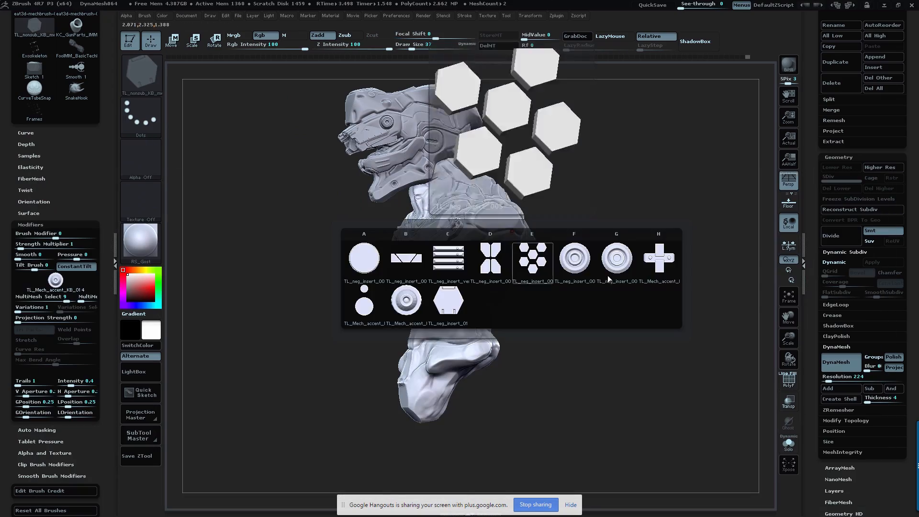
{"action": "left_click", "coordinate": [582, 266]}
{"action": "left_click_drag", "start_coordinate": [604, 283], "coordinate": [618, 323], "text": "alt"}
{"action": "left_click_drag", "start_coordinate": [482, 281], "coordinate": [500, 292]}
{"action": "left_click_drag", "start_coordinate": [732, 337], "coordinate": [546, 306]}
{"action": "left_click_drag", "start_coordinate": [546, 306], "coordinate": [680, 330]}
{"action": "left_click_drag", "start_coordinate": [680, 331], "coordinate": [681, 300], "text": "alt"}
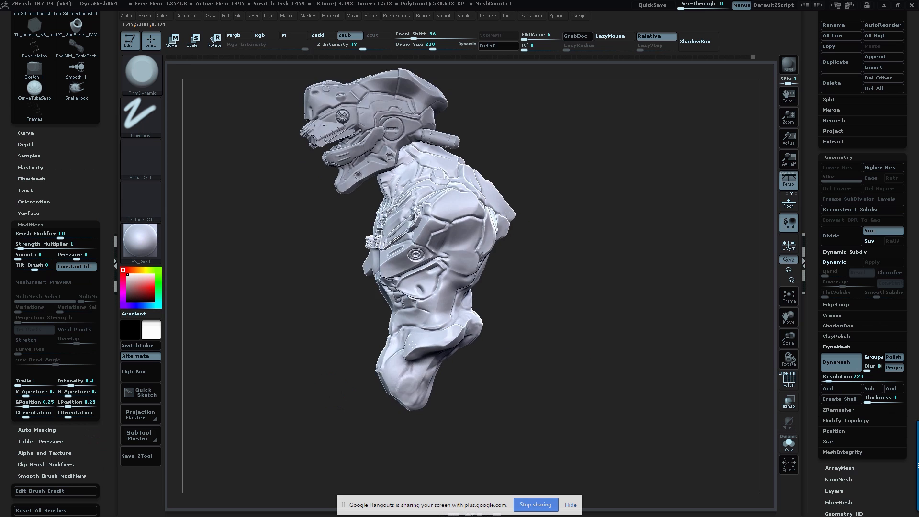
- Flatten the hip and pelvis surfaces with TrimDynamic at draw size 220 and polish them with hPolish
{"action": "mouse_move", "coordinate": [551, 316]}
{"action": "left_mouse_down"}
{"action": "mouse_move", "coordinate": [579, 409]}
{"action": "mouse_move", "coordinate": [525, 392]}
{"action": "mouse_move", "coordinate": [460, 388]}
{"action": "left_mouse_up"}
{"action": "mouse_move", "coordinate": [402, 409]}
{"action": "left_mouse_down"}
{"action": "mouse_move", "coordinate": [498, 402]}
{"action": "mouse_move", "coordinate": [507, 446]}
{"action": "mouse_move", "coordinate": [474, 407]}
{"action": "mouse_move", "coordinate": [383, 383]}
{"action": "mouse_move", "coordinate": [278, 398]}
{"action": "mouse_move", "coordinate": [239, 378]}
{"action": "mouse_move", "coordinate": [225, 402]}
{"action": "mouse_move", "coordinate": [517, 383]}
{"action": "mouse_move", "coordinate": [470, 349]}
{"action": "left_mouse_up"}
{"action": "key", "text": "b"}
{"action": "key", "text": "h"}
{"action": "key", "text": "p"}
{"action": "mouse_move", "coordinate": [576, 381]}
{"action": "left_mouse_down"}
{"action": "mouse_move", "coordinate": [518, 309]}
{"action": "mouse_move", "coordinate": [443, 263]}
{"action": "mouse_move", "coordinate": [496, 313]}
{"action": "mouse_move", "coordinate": [445, 311]}
{"action": "mouse_move", "coordinate": [421, 297]}
{"action": "mouse_move", "coordinate": [304, 277]}
{"action": "mouse_move", "coordinate": [335, 287]}
{"action": "left_mouse_up"}
- Adjust the body armour's shape with the Move brush and polish its planes again with hPolish
{"action": "key", "text": "b"}
{"action": "key", "text": "m"}
{"action": "key", "text": "v"}
{"action": "key", "text": "b"}
{"action": "key", "text": "h"}
{"action": "key", "text": "p"}
{"action": "mouse_move", "coordinate": [335, 286]}
{"action": "right_mouse_down"}
{"action": "mouse_move", "coordinate": [273, 260]}
{"action": "mouse_move", "coordinate": [642, 281]}
{"action": "mouse_move", "coordinate": [638, 361]}
{"action": "mouse_move", "coordinate": [505, 310]}
{"action": "mouse_move", "coordinate": [479, 313]}
{"action": "mouse_move", "coordinate": [458, 271]}
{"action": "mouse_move", "coordinate": [485, 224]}
{"action": "mouse_move", "coordinate": [433, 235]}
{"action": "right_mouse_up"}
- Mask angled strips along the upper back plate's edges, invert the mask, inflate the strips and clear the mask
{"action": "key", "text": "b"}
{"action": "key", "text": "c"}
{"action": "key", "text": "l"}
{"action": "mouse_move", "coordinate": [663, 235]}
{"action": "right_mouse_down", "text": "ctrl"}
{"action": "mouse_move", "coordinate": [669, 290]}
{"action": "mouse_move", "coordinate": [521, 252]}
{"action": "mouse_move", "coordinate": [529, 216]}
{"action": "right_mouse_up", "text": "ctrl"}
{"action": "key", "text": "s"}
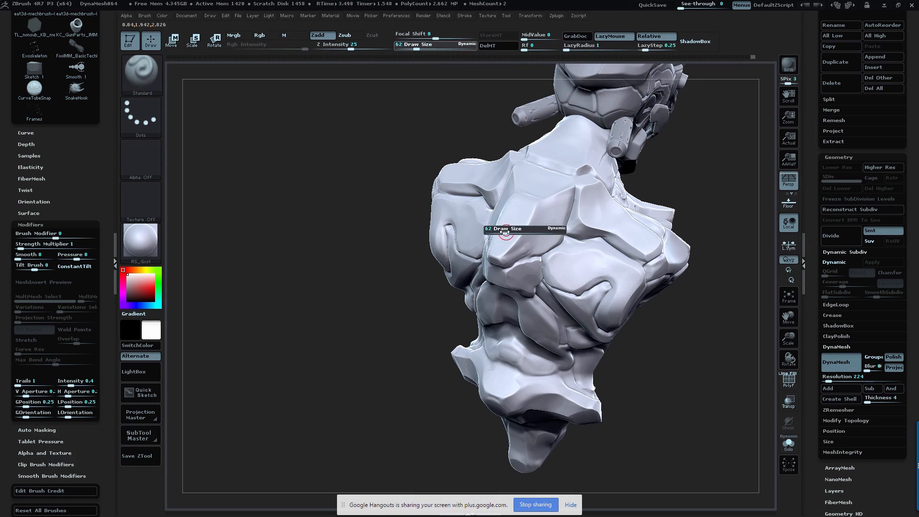
{"action": "left_click_drag", "start_coordinate": [520, 241], "coordinate": [507, 267], "text": "ctrl"}
{"action": "left_click", "coordinate": [701, 371], "text": "ctrl"}
{"action": "left_click_drag", "start_coordinate": [701, 370], "coordinate": [747, 359]}
{"action": "left_click_drag", "start_coordinate": [852, 498], "coordinate": [852, 336]}
{"action": "left_click", "coordinate": [852, 336]}
{"action": "left_click_drag", "start_coordinate": [862, 383], "coordinate": [877, 384]}
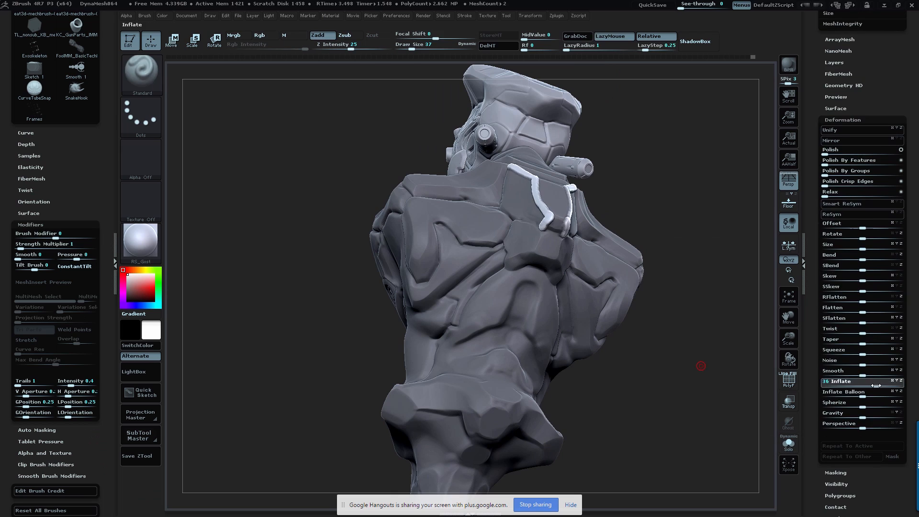
{"action": "left_click_drag", "start_coordinate": [718, 368], "coordinate": [733, 383], "text": "ctrl"}
- Polish the upper back plate around its raised strips with hPolish at draw size 70
{"action": "left_click_drag", "start_coordinate": [737, 378], "coordinate": [701, 383]}
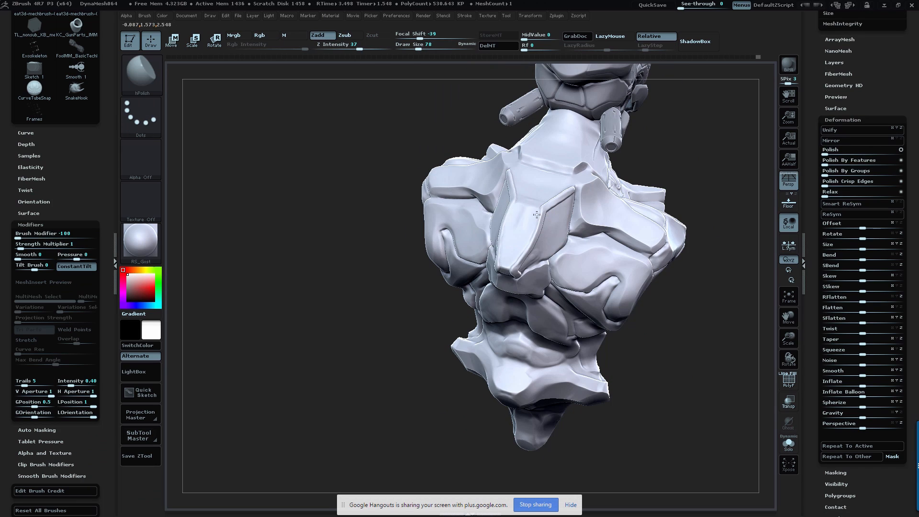
{"action": "left_click_drag", "start_coordinate": [470, 201], "coordinate": [508, 175]}
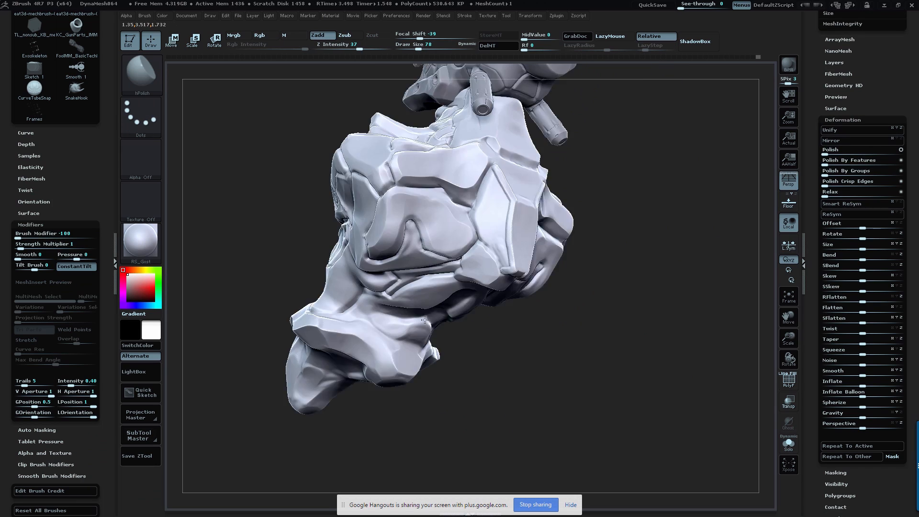
{"action": "key", "text": "b"}
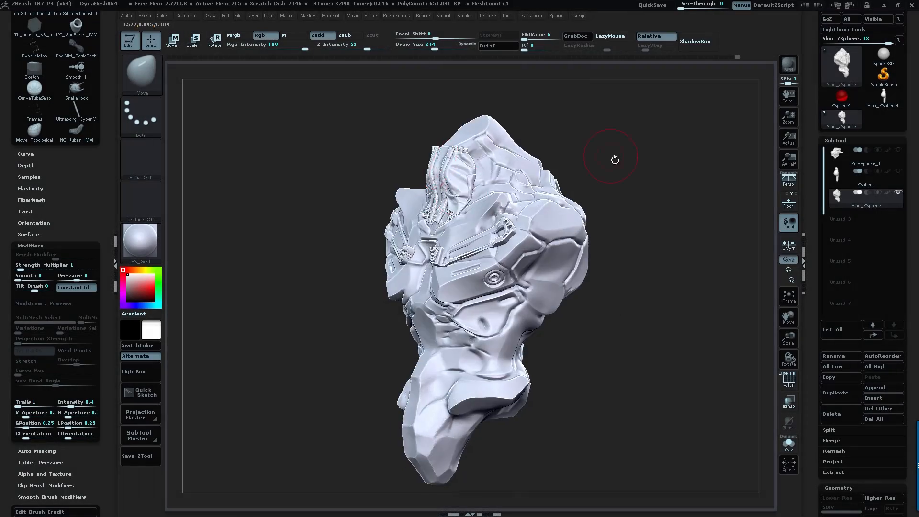
- Mask the inserted chest struts and refine the armour around them with Move at draw size 244 and Dam_Standard
{"action": "left_click_drag", "start_coordinate": [615, 159], "coordinate": [633, 232]}
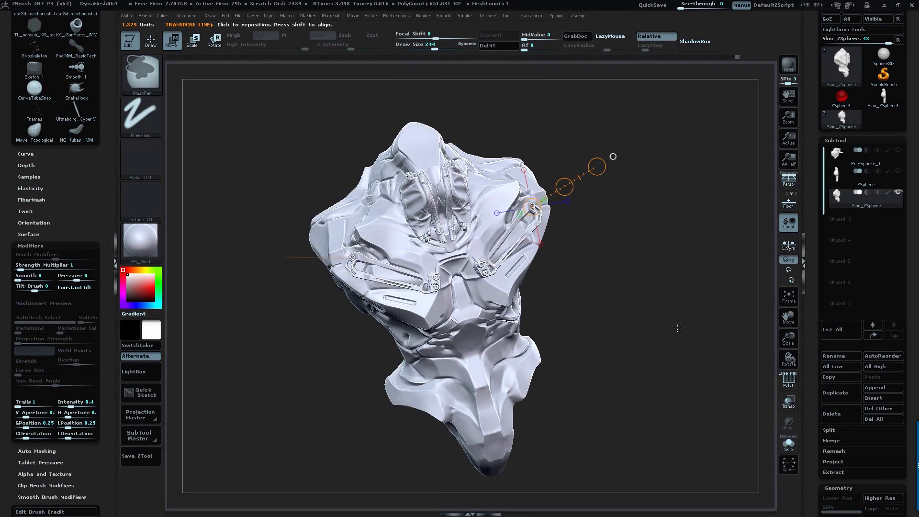
{"action": "left_click", "coordinate": [673, 324], "text": "ctrl"}
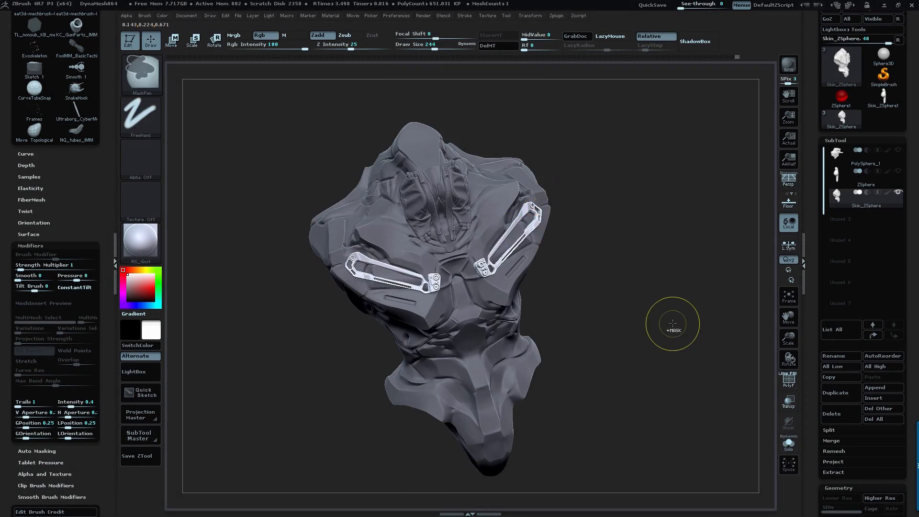
{"action": "left_click", "coordinate": [673, 324], "text": "ctrl"}
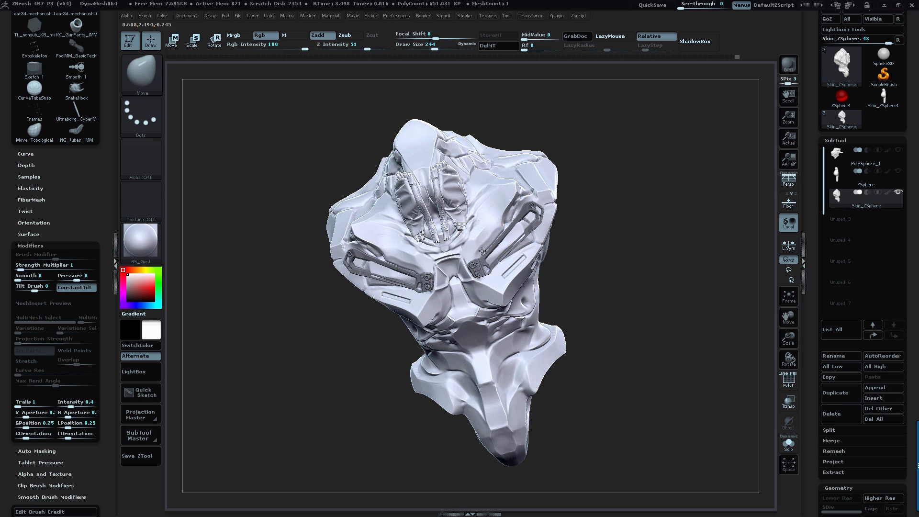
{"action": "left_click_drag", "start_coordinate": [498, 223], "coordinate": [621, 211]}
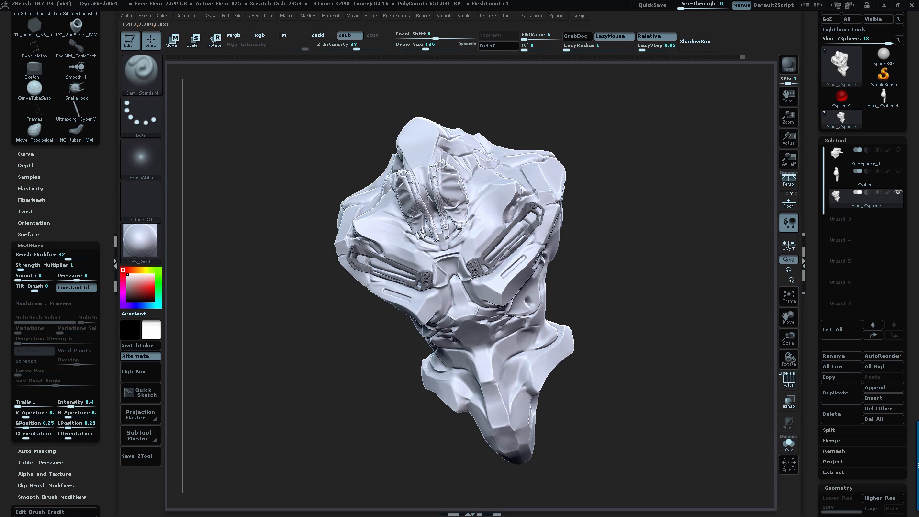
{"action": "left_click_drag", "start_coordinate": [476, 280], "coordinate": [648, 287]}
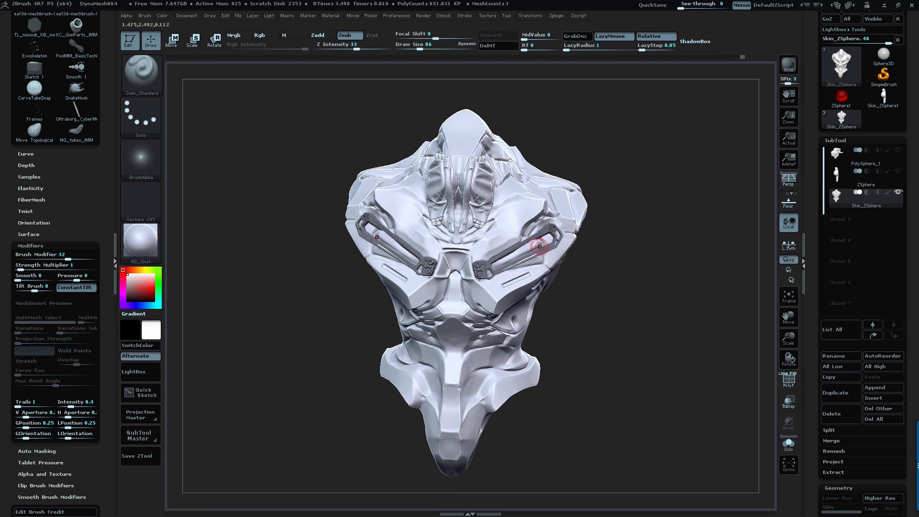
- Adjust the shape of the chest and shoulder armour around the struts with the Move brush
{"action": "key", "text": "b"}
{"action": "key", "text": "m"}
{"action": "key", "text": "v"}
{"action": "left_click_drag", "start_coordinate": [587, 267], "coordinate": [618, 334]}
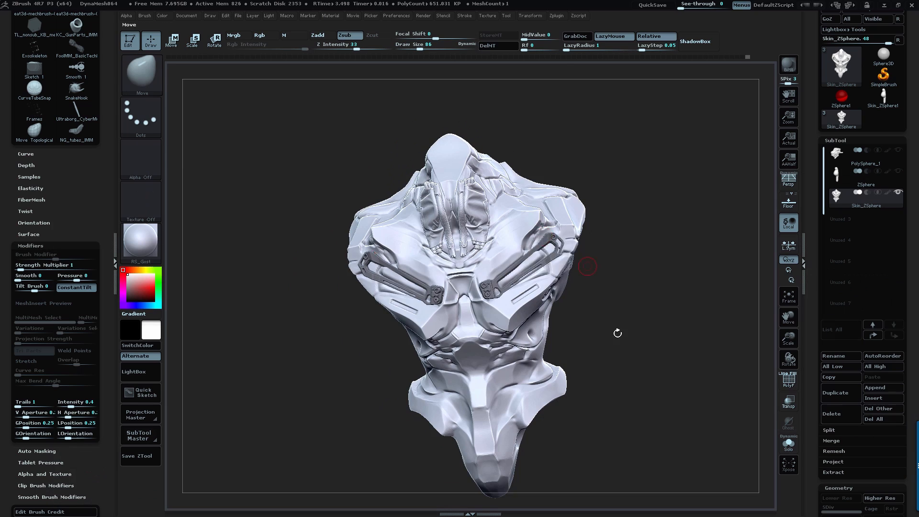
{"action": "right_click_drag", "start_coordinate": [545, 252], "coordinate": [532, 258]}
{"action": "key", "text": "s"}
{"action": "left_click_drag", "start_coordinate": [533, 258], "coordinate": [539, 258]}
- Polish the upper chest and shoulder planes with hPolish at draw sizes 220 and 65
{"action": "mouse_move", "coordinate": [547, 263]}
{"action": "right_mouse_down"}
{"action": "mouse_move", "coordinate": [542, 274]}
{"action": "mouse_move", "coordinate": [699, 273]}
{"action": "mouse_move", "coordinate": [642, 340]}
{"action": "mouse_move", "coordinate": [672, 331]}
{"action": "right_mouse_up"}
{"action": "key", "text": "b"}
{"action": "key", "text": "h"}
{"action": "key", "text": "p"}
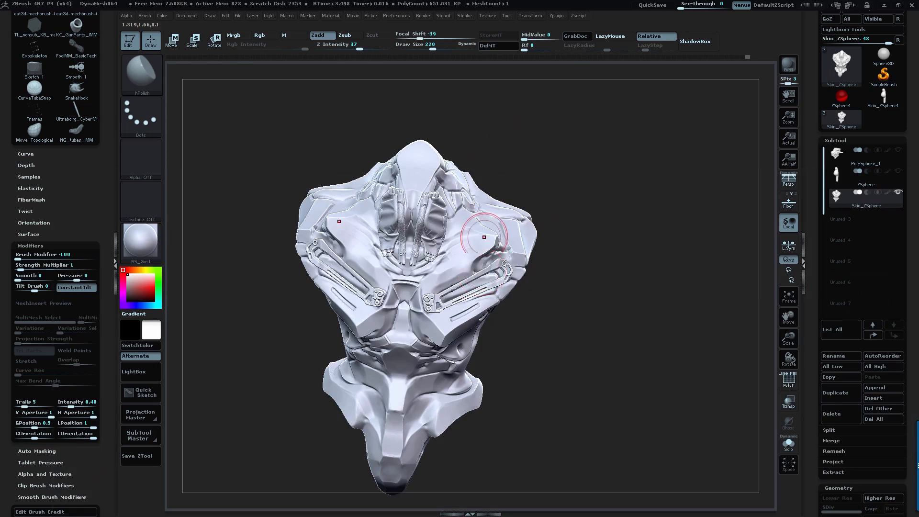
{"action": "right_click_drag", "start_coordinate": [589, 300], "coordinate": [596, 312]}
{"action": "right_click_drag", "start_coordinate": [449, 283], "coordinate": [540, 252]}
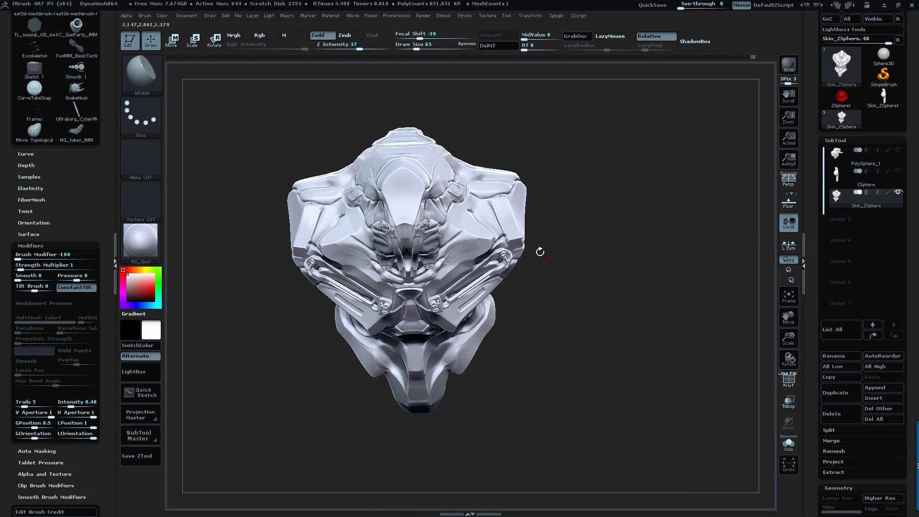
- Trim the upper chest planes with TrimDynamic and sharpen the seams between them with Dam_Standard
{"action": "mouse_move", "coordinate": [599, 254]}
{"action": "right_mouse_down"}
{"action": "mouse_move", "coordinate": [611, 300]}
{"action": "mouse_move", "coordinate": [591, 266]}
{"action": "mouse_move", "coordinate": [597, 226]}
{"action": "mouse_move", "coordinate": [447, 240]}
{"action": "mouse_move", "coordinate": [472, 251]}
{"action": "mouse_move", "coordinate": [479, 238]}
{"action": "right_mouse_up"}
{"action": "key", "text": "b"}
{"action": "key", "text": "t"}
{"action": "key", "text": "d"}
{"action": "key", "text": "b"}
{"action": "key", "text": "d"}
{"action": "key", "text": "s"}
- Polish the upper chest plates beside the neck with hPolish at draw size 82
{"action": "key", "text": "b"}
{"action": "key", "text": "h"}
{"action": "key", "text": "p"}
{"action": "key", "text": "s"}
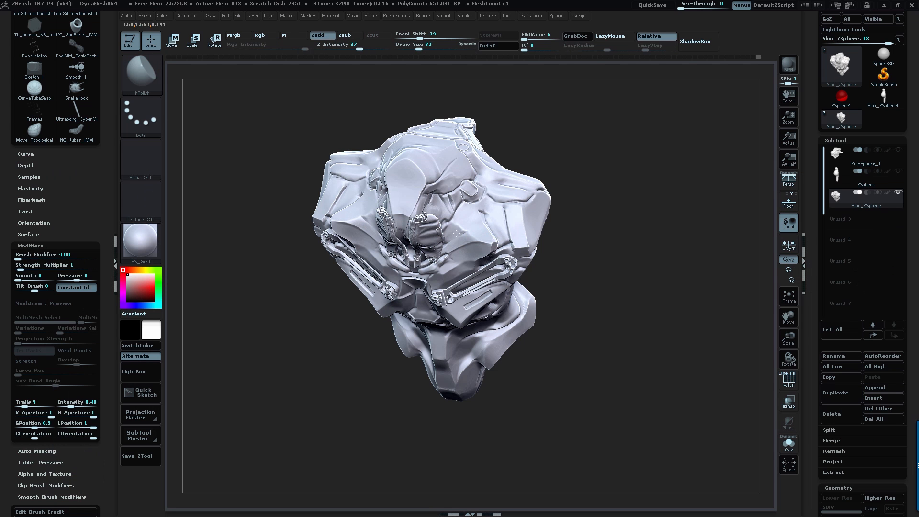
{"action": "mouse_move", "coordinate": [432, 270]}
{"action": "right_mouse_down"}
{"action": "mouse_move", "coordinate": [455, 234]}
{"action": "mouse_move", "coordinate": [462, 241]}
{"action": "mouse_move", "coordinate": [460, 209]}
{"action": "mouse_move", "coordinate": [612, 207]}
{"action": "mouse_move", "coordinate": [584, 255]}
{"action": "right_mouse_up"}
- Cut panel lines into the upper torso with Dam_Standard and MAHcut Mech B, and undo the last stroke
{"action": "key", "text": "b"}
{"action": "key", "text": "d"}
{"action": "key", "text": "s"}
{"action": "key", "text": "b"}
{"action": "key", "text": "m"}
{"action": "key", "text": "b"}
{"action": "left_click_drag", "start_coordinate": [453, 150], "coordinate": [536, 196]}
{"action": "mouse_move", "coordinate": [599, 225]}
{"action": "right_mouse_down"}
{"action": "mouse_move", "coordinate": [663, 271]}
{"action": "mouse_move", "coordinate": [637, 254]}
{"action": "right_mouse_up"}
{"action": "mouse_move", "coordinate": [598, 166]}
{"action": "right_mouse_down"}
{"action": "mouse_move", "coordinate": [637, 160]}
{"action": "mouse_move", "coordinate": [683, 86]}
{"action": "mouse_move", "coordinate": [682, 114]}
{"action": "right_mouse_up"}
{"action": "key", "text": "ctrl+z"}
- Cut horizontal bands across the back of the neck with MAHcut Mech B at draw size 59
{"action": "key", "text": "s"}
{"action": "left_click_drag", "start_coordinate": [682, 115], "coordinate": [679, 115]}
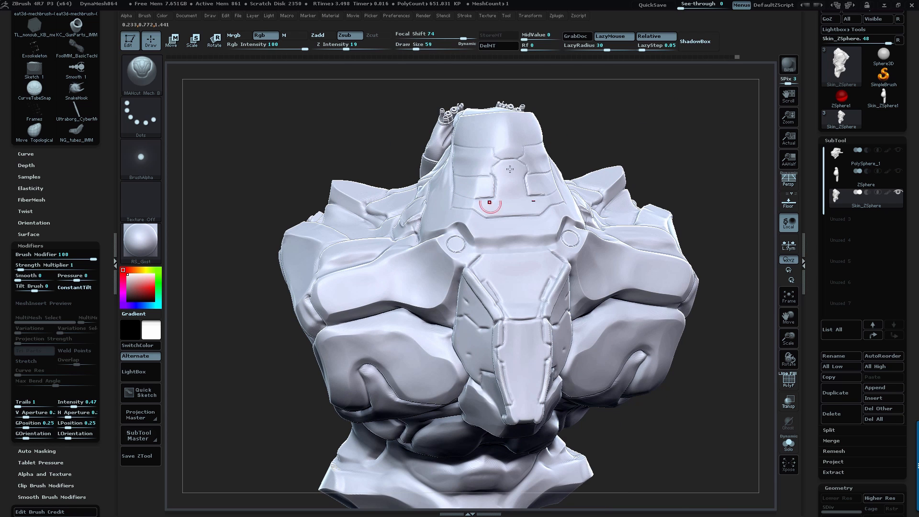
{"action": "right_click_drag", "start_coordinate": [510, 169], "coordinate": [452, 126]}
{"action": "right_click_drag", "start_coordinate": [512, 122], "coordinate": [439, 134]}
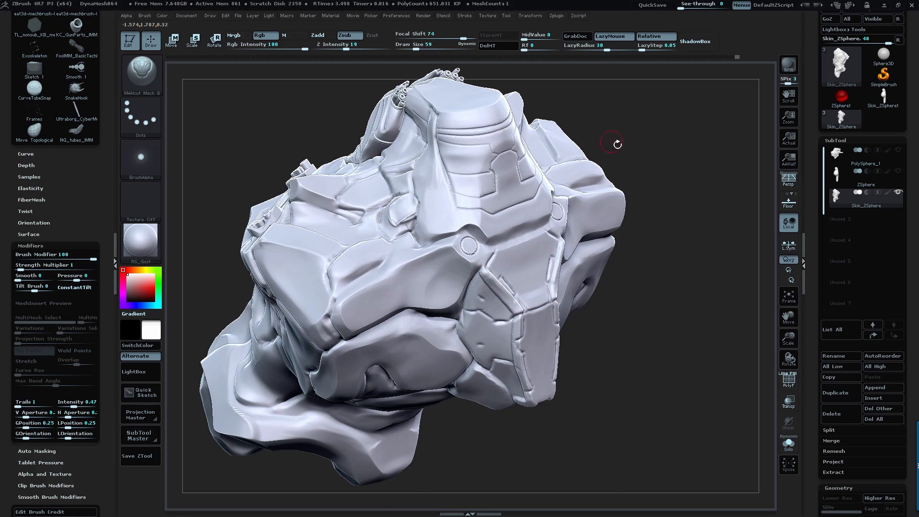
{"action": "mouse_move", "coordinate": [612, 143]}
{"action": "right_mouse_down"}
{"action": "mouse_move", "coordinate": [455, 180]}
{"action": "mouse_move", "coordinate": [595, 158]}
{"action": "mouse_move", "coordinate": [412, 207]}
{"action": "right_mouse_up"}
- Build up the armour between neck and shoulder with ClayBuildup and flatten it with hPolish at draw size 59
{"action": "key", "text": "b"}
{"action": "key", "text": "c"}
{"action": "key", "text": "b"}
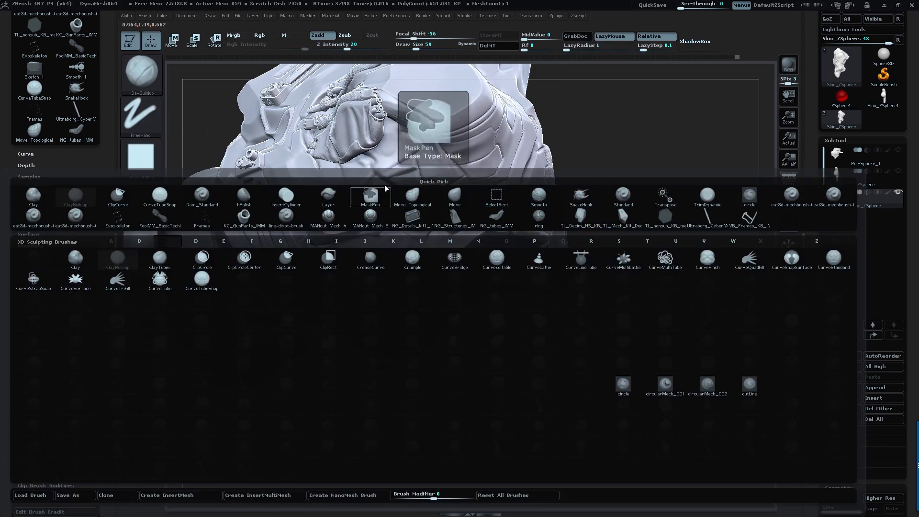
{"action": "key", "text": "l"}
{"action": "key", "text": "b"}
{"action": "key", "text": "h"}
{"action": "key", "text": "p"}
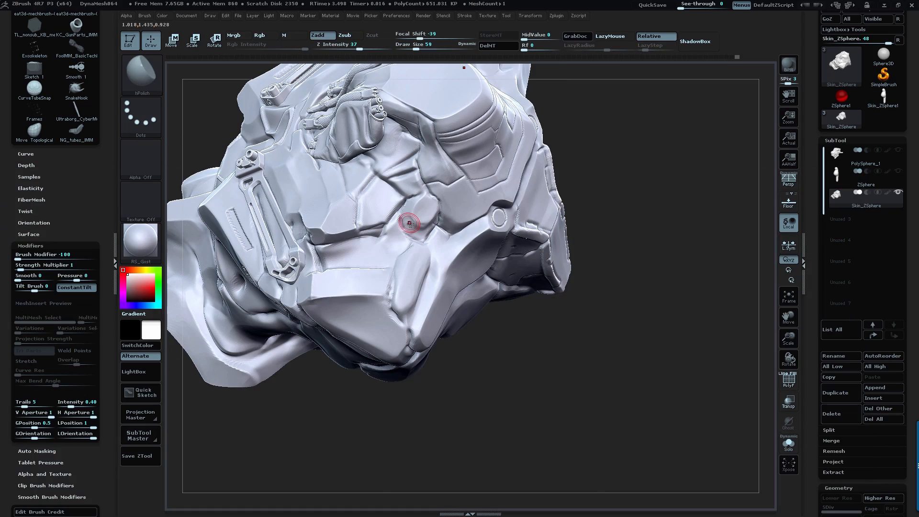
- Turn to the torso's front and switch the sculpting brush to the eat3d-mechbrush
{"action": "mouse_move", "coordinate": [607, 304]}
{"action": "right_mouse_down"}
{"action": "mouse_move", "coordinate": [386, 198]}
{"action": "mouse_move", "coordinate": [566, 166]}
{"action": "mouse_move", "coordinate": [671, 197]}
{"action": "mouse_move", "coordinate": [503, 232]}
{"action": "mouse_move", "coordinate": [626, 318]}
{"action": "mouse_move", "coordinate": [585, 234]}
{"action": "right_mouse_up"}
{"action": "key", "text": "b"}
{"action": "left_click", "coordinate": [456, 263]}
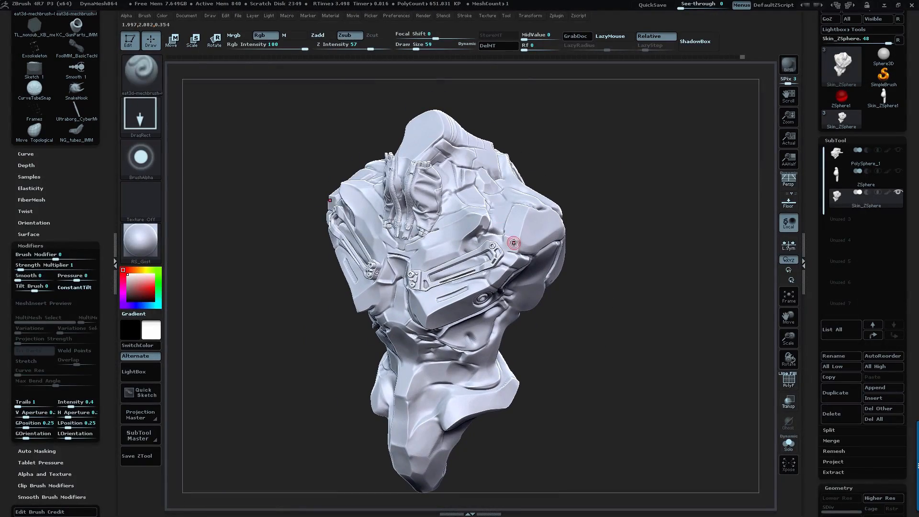
- Mask the torso body and split the unmasked inserted mechanical parts into their own subtool
{"action": "left_click", "coordinate": [540, 209]}
{"action": "left_click", "coordinate": [497, 157]}
{"action": "left_click_drag", "start_coordinate": [812, 384], "coordinate": [812, 270]}
{"action": "mouse_move", "coordinate": [661, 287]}
{"action": "right_mouse_down"}
{"action": "mouse_move", "coordinate": [383, 287]}
{"action": "mouse_move", "coordinate": [659, 287]}
{"action": "right_mouse_up"}
{"action": "left_click", "coordinate": [831, 316]}
{"action": "left_click", "coordinate": [857, 365]}
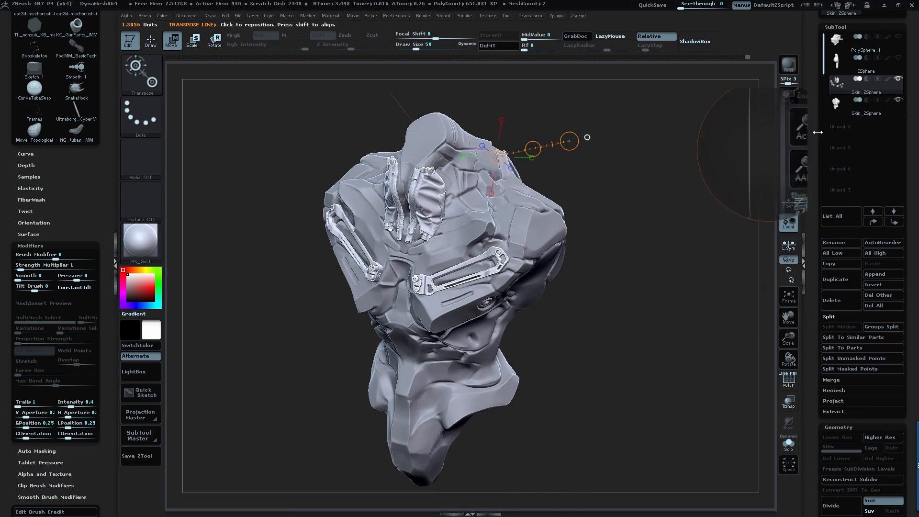